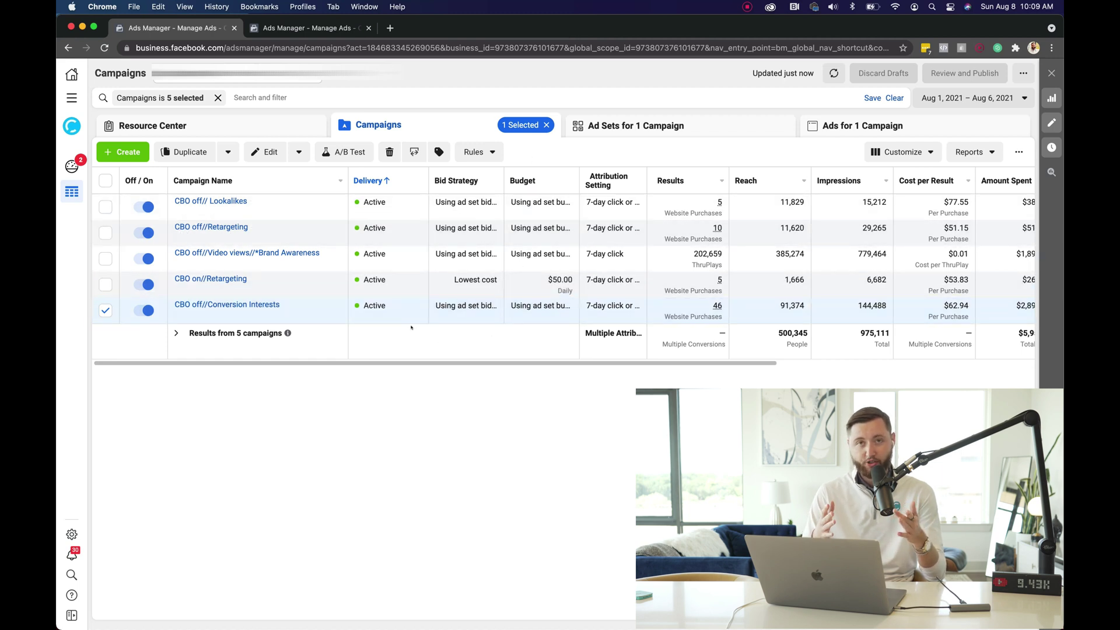
Switch to the test ad account and create a new auction campaign with the Conversions objective, leaving the names unset.
{"action": "left_click", "coordinate": [303, 31]}
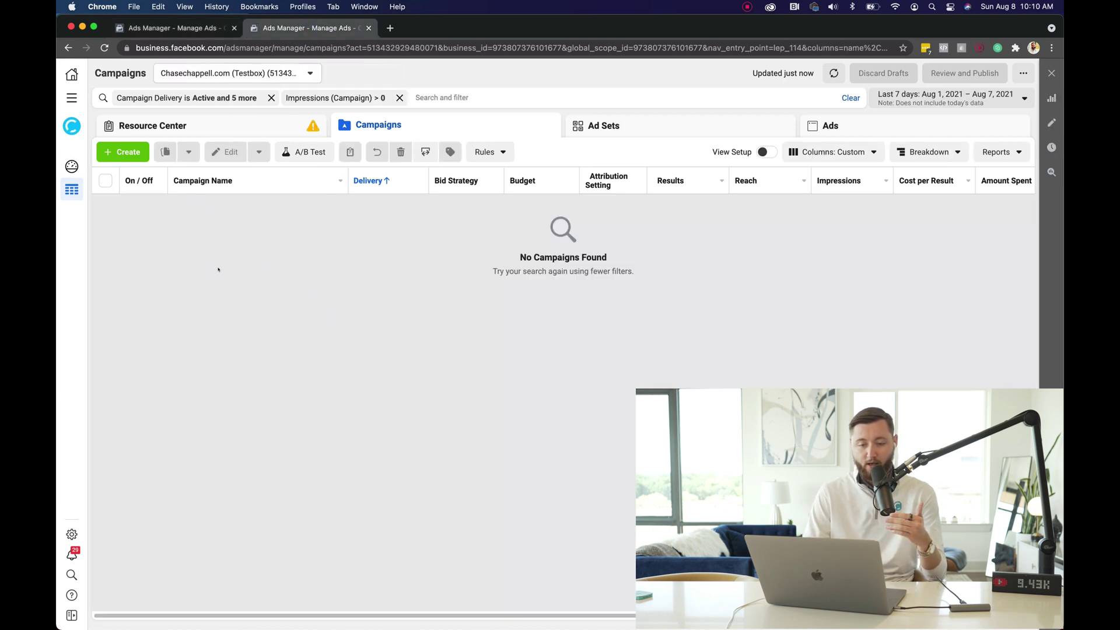
{"action": "left_click", "coordinate": [129, 153]}
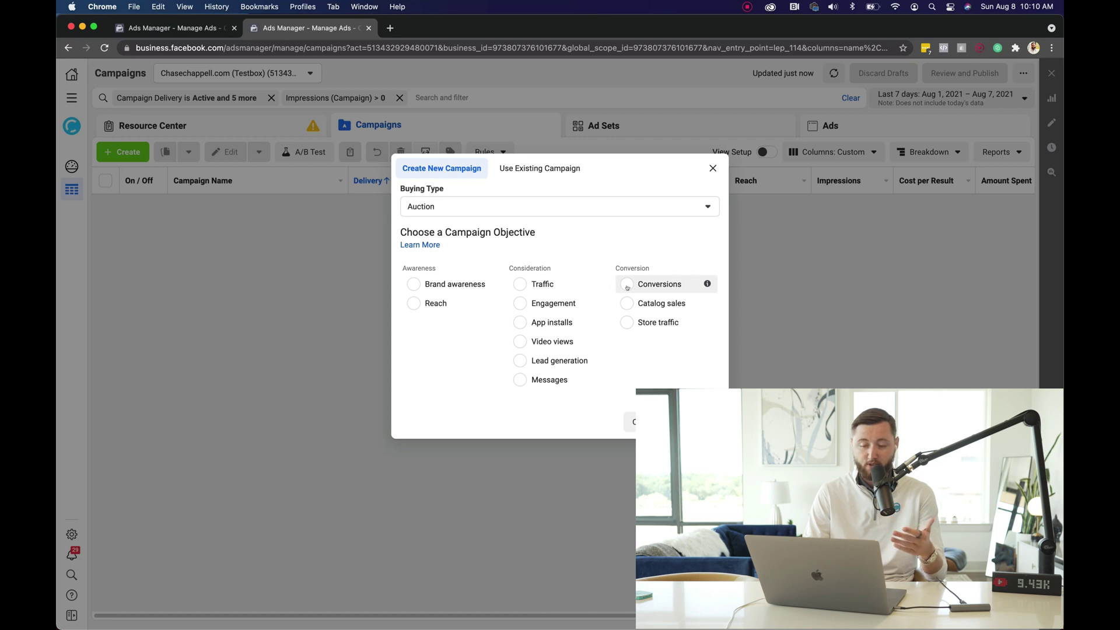
{"action": "left_click", "coordinate": [627, 285]}
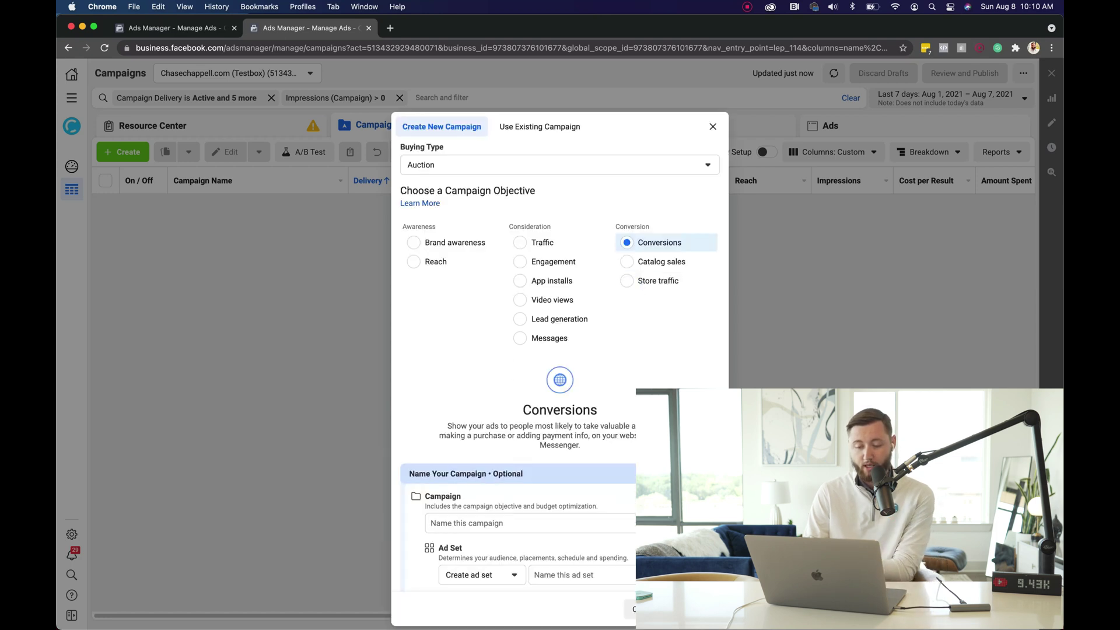
{"action": "scroll", "coordinate": [560, 350], "scroll_direction": "down", "scroll_amount": 2}
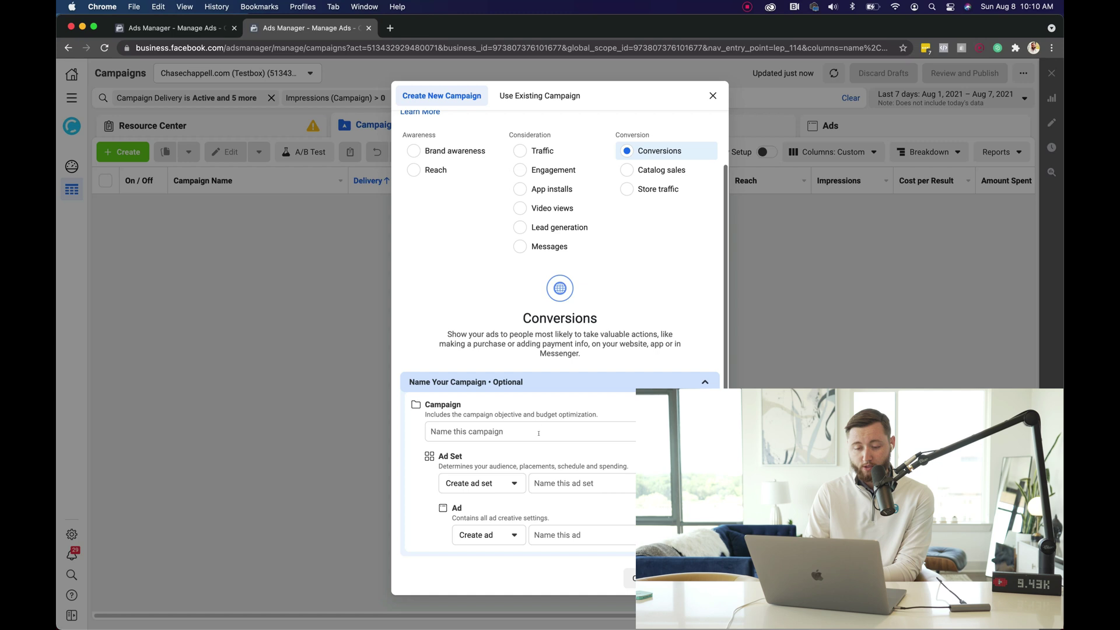
{"action": "left_click", "coordinate": [659, 579]}
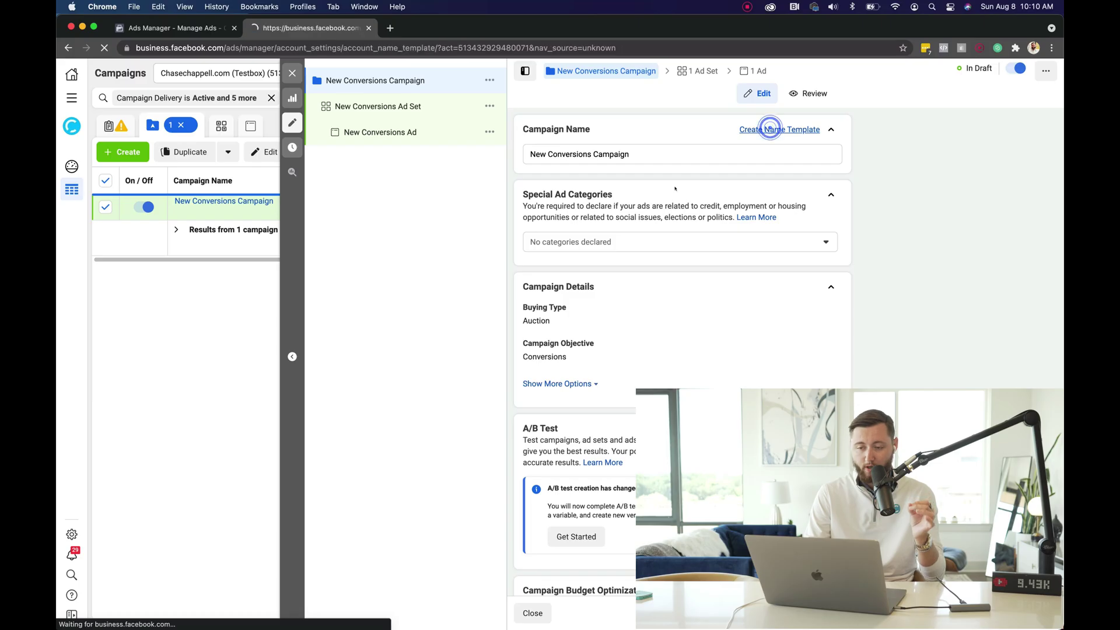
Create and save a campaign name template made of the Campaign budget optimization setting followed by a text field.
{"action": "left_click", "coordinate": [776, 125]}
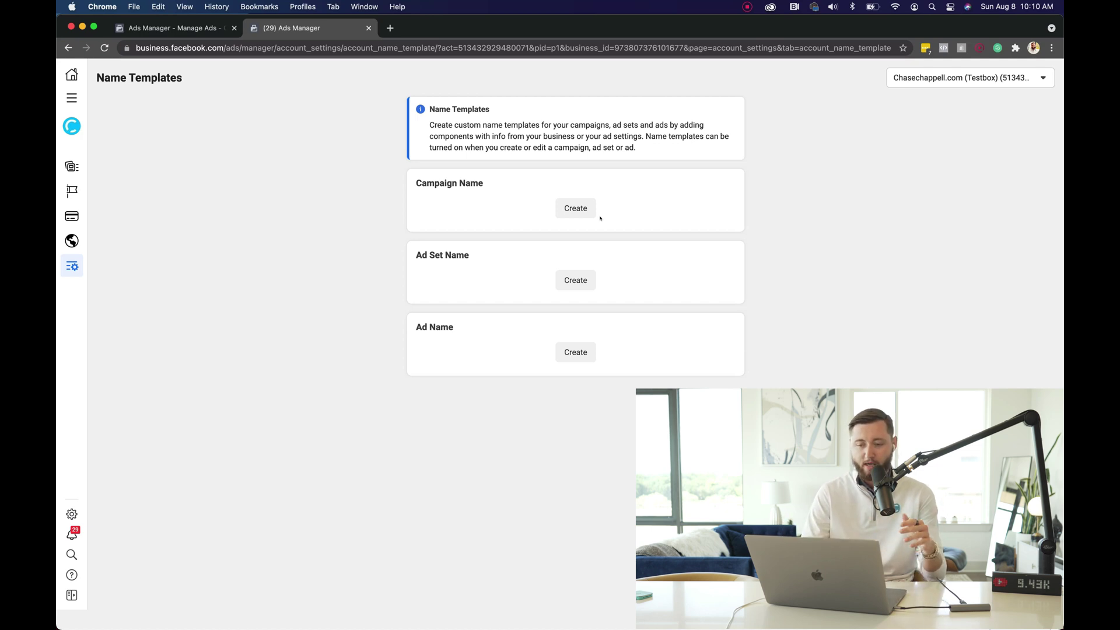
{"action": "left_click", "coordinate": [584, 208]}
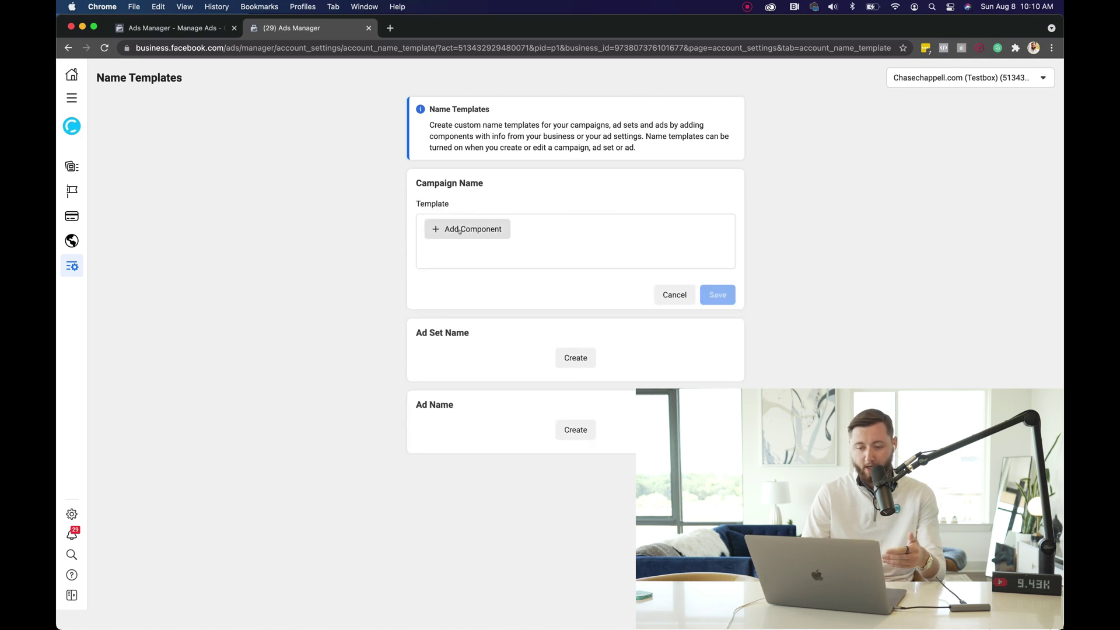
{"action": "left_click", "coordinate": [460, 231]}
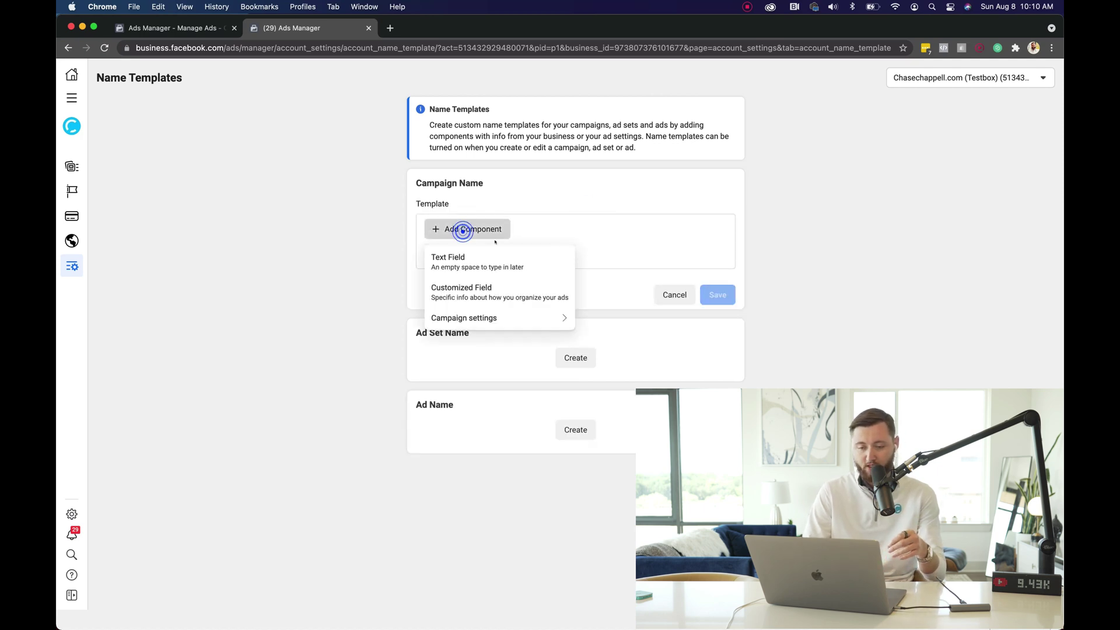
{"action": "mouse_move", "coordinate": [535, 315]}
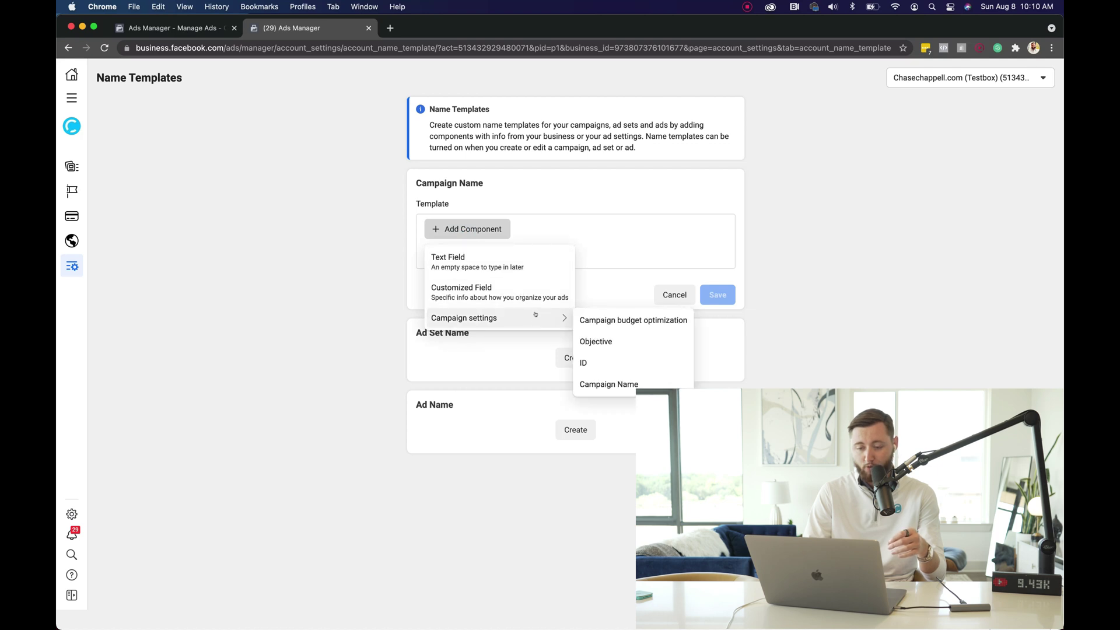
{"action": "left_click", "coordinate": [582, 319]}
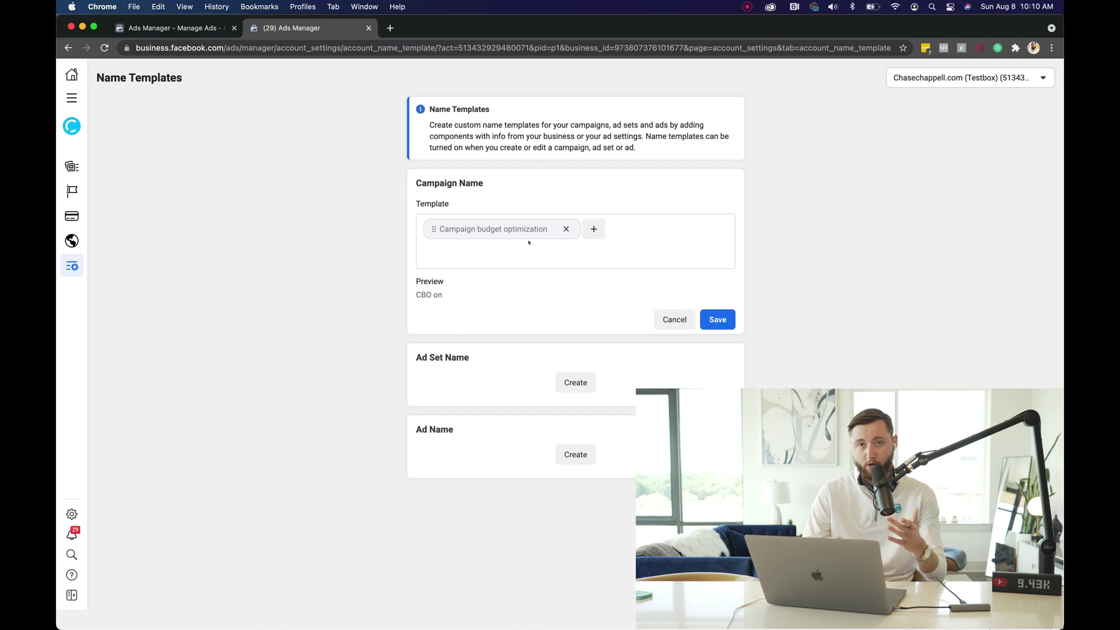
{"action": "left_click", "coordinate": [592, 236]}
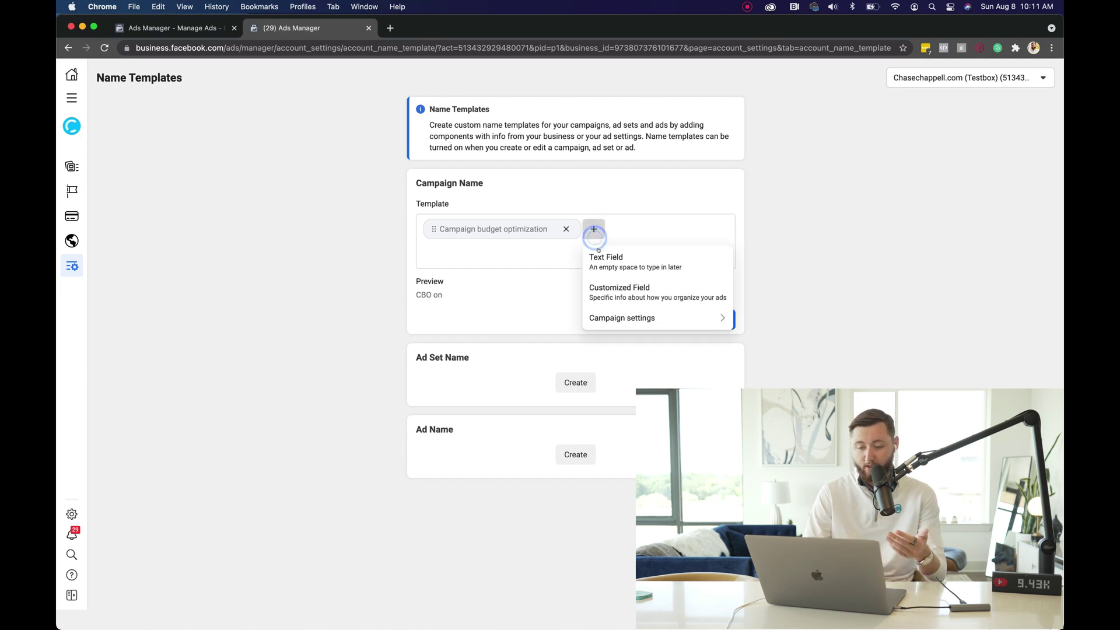
{"action": "mouse_move", "coordinate": [621, 318]}
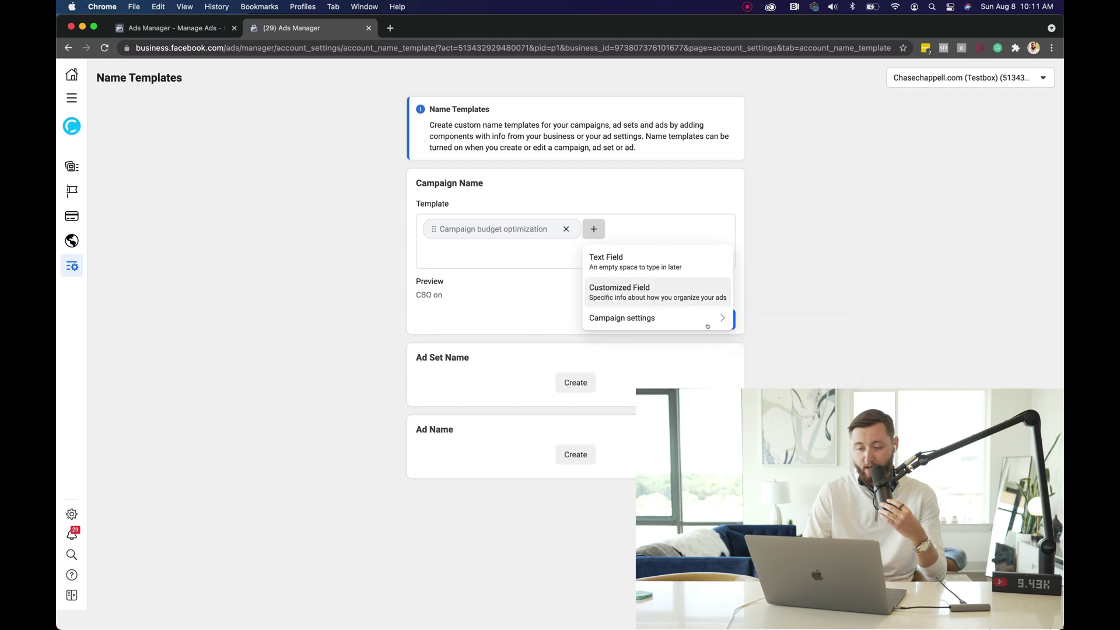
{"action": "left_click", "coordinate": [696, 265]}
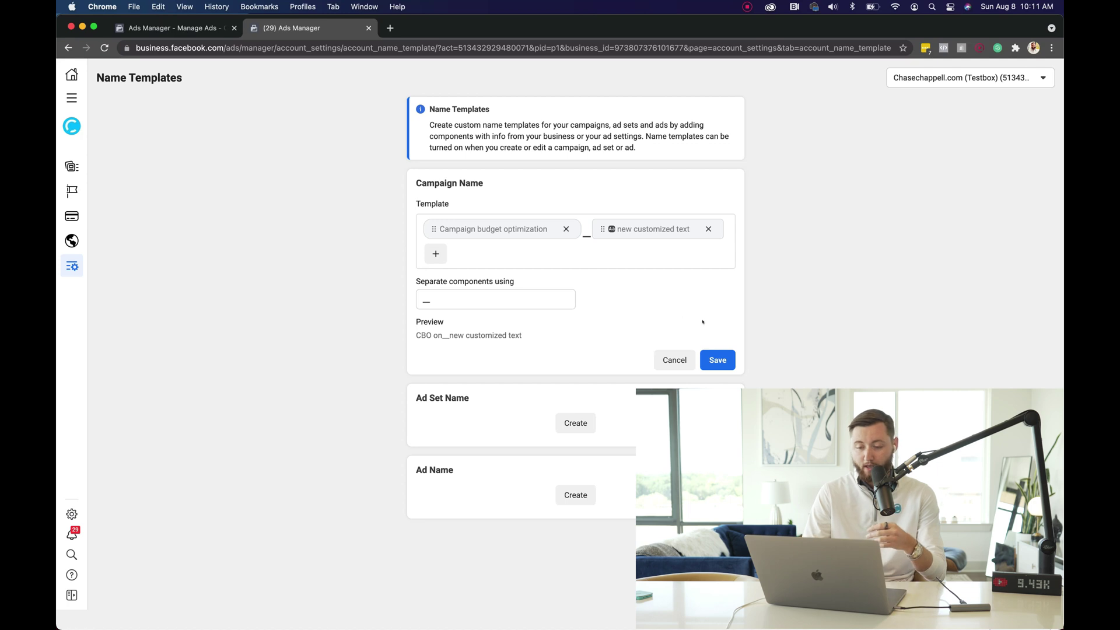
{"action": "left_click", "coordinate": [723, 359]}
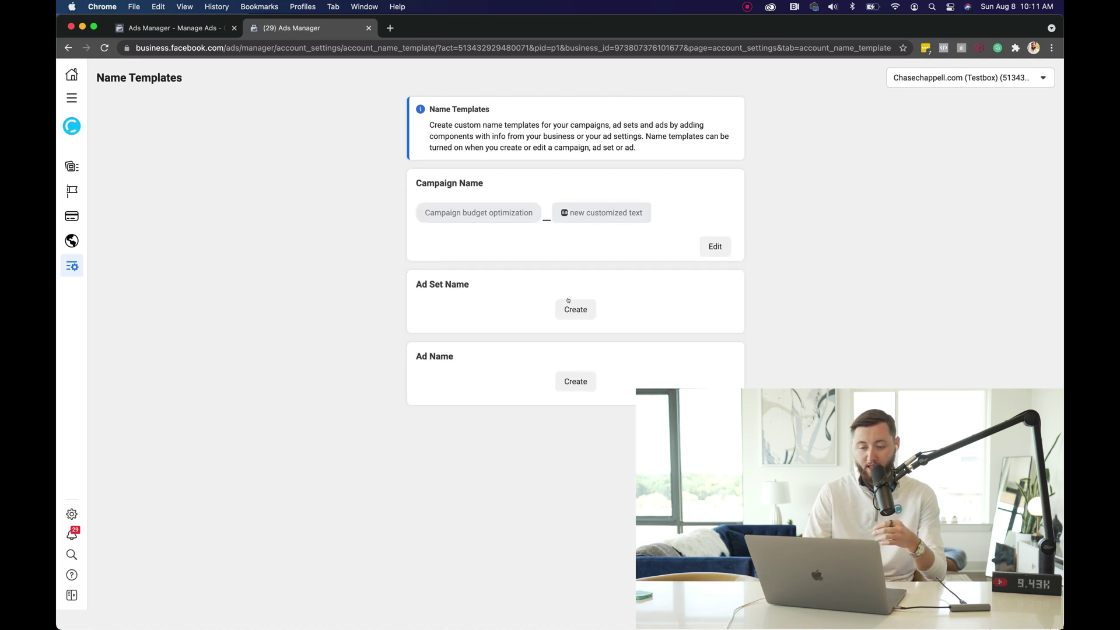
Start an ad set name template containing the Age and Ad Set Name components.
{"action": "left_click", "coordinate": [575, 308]}
{"action": "left_click", "coordinate": [471, 330]}
{"action": "mouse_move", "coordinate": [452, 417]}
{"action": "left_click", "coordinate": [605, 422]}
{"action": "left_click", "coordinate": [500, 331]}
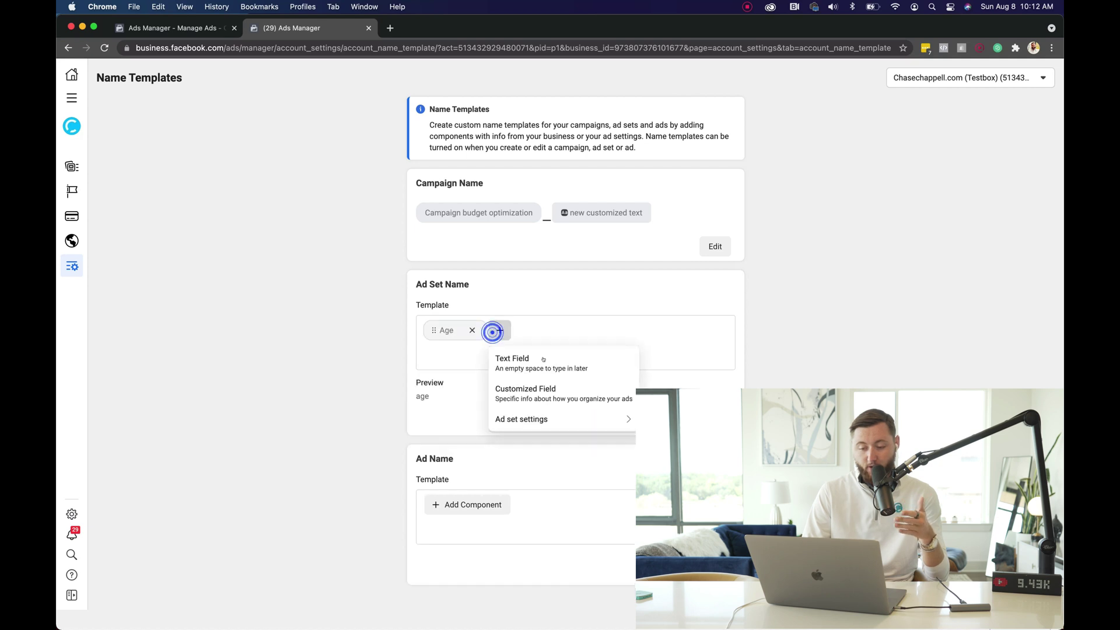
{"action": "left_click", "coordinate": [671, 443]}
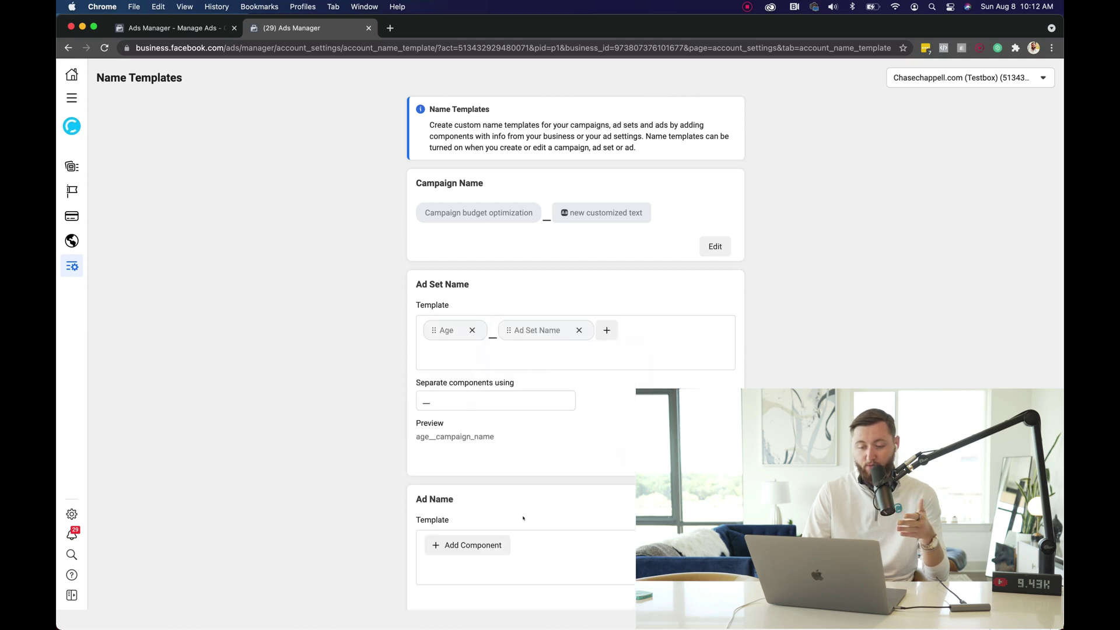
Build an ad name template from the Format setting followed by a text field.
{"action": "left_click", "coordinate": [497, 545]}
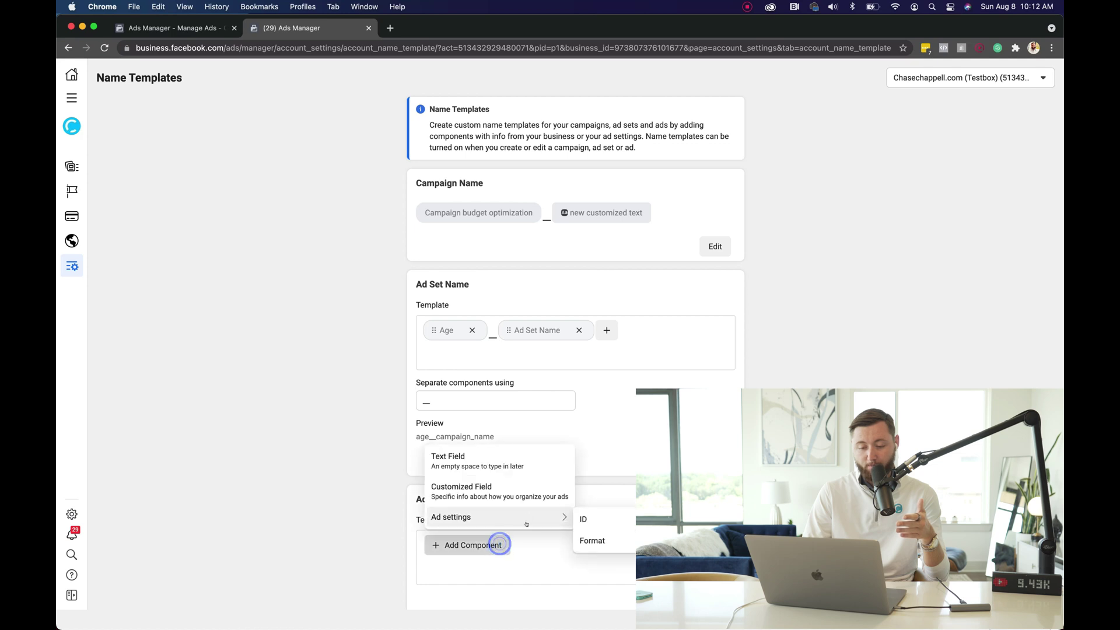
{"action": "left_click", "coordinate": [593, 542]}
{"action": "scroll", "coordinate": [592, 542], "scroll_direction": "down", "scroll_amount": 2}
{"action": "left_click", "coordinate": [511, 496]}
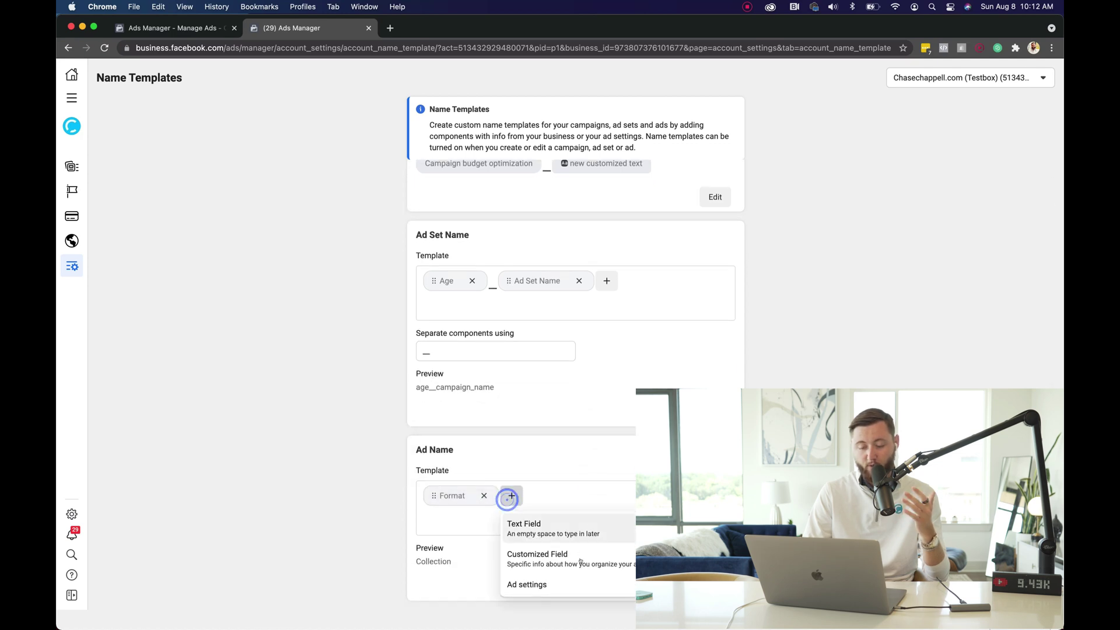
{"action": "left_click", "coordinate": [574, 530]}
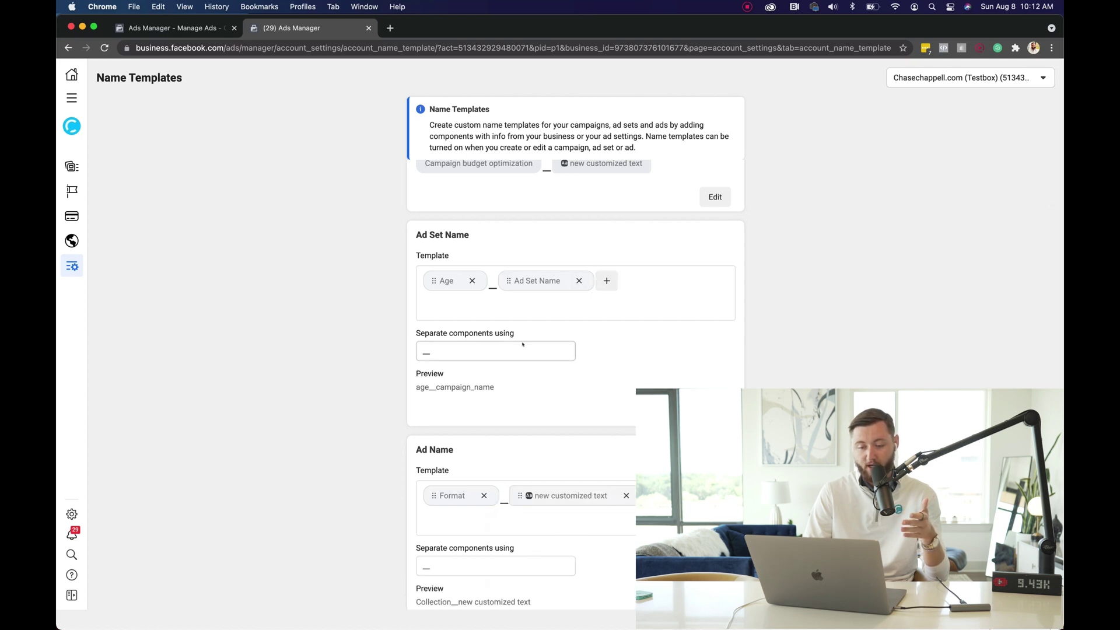
Add a text field to the end of the ad set name template, and save both the ad set and ad name templates.
{"action": "scroll", "coordinate": [560, 315], "scroll_direction": "down", "scroll_amount": 1}
{"action": "left_click", "coordinate": [613, 256]}
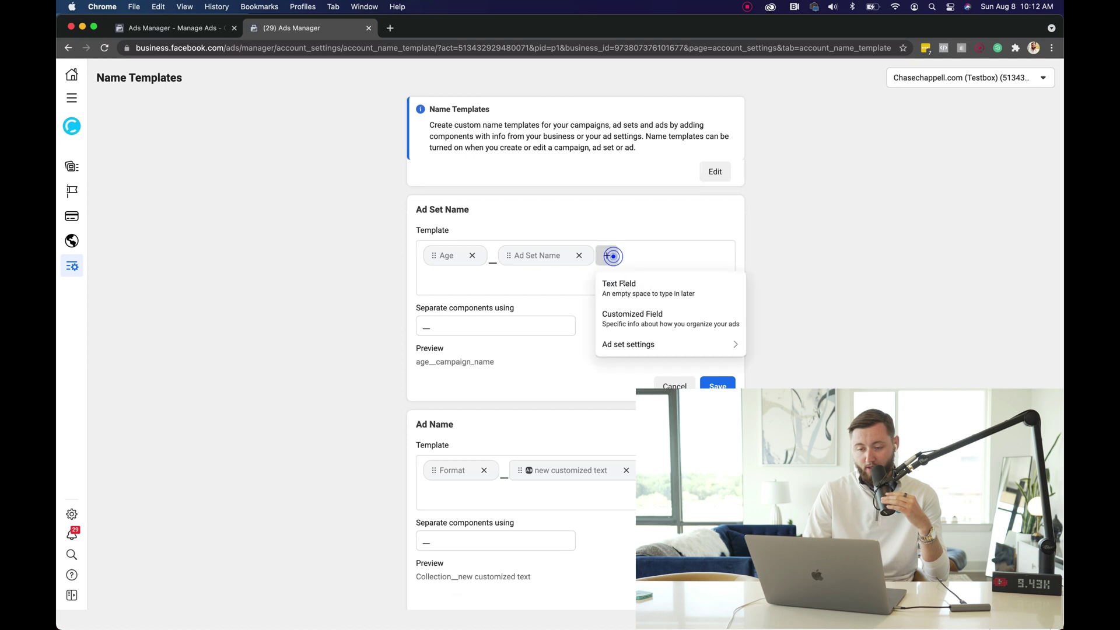
{"action": "left_click", "coordinate": [635, 289]}
{"action": "scroll", "coordinate": [538, 382], "scroll_direction": "down", "scroll_amount": 1}
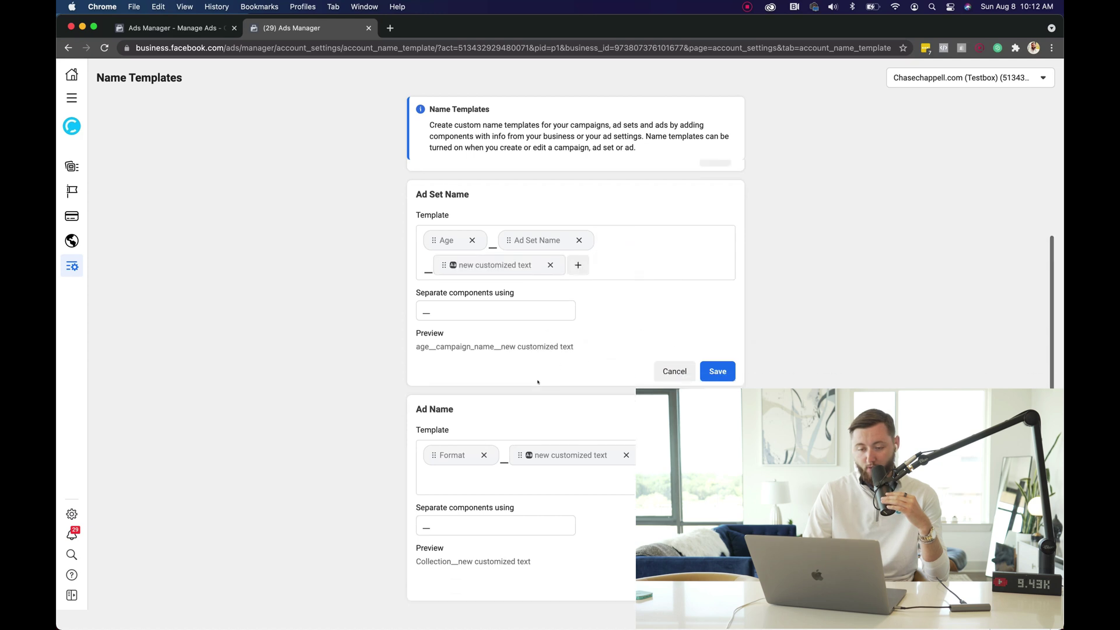
{"action": "scroll", "coordinate": [538, 382], "scroll_direction": "up", "scroll_amount": 3}
{"action": "left_click", "coordinate": [718, 461]}
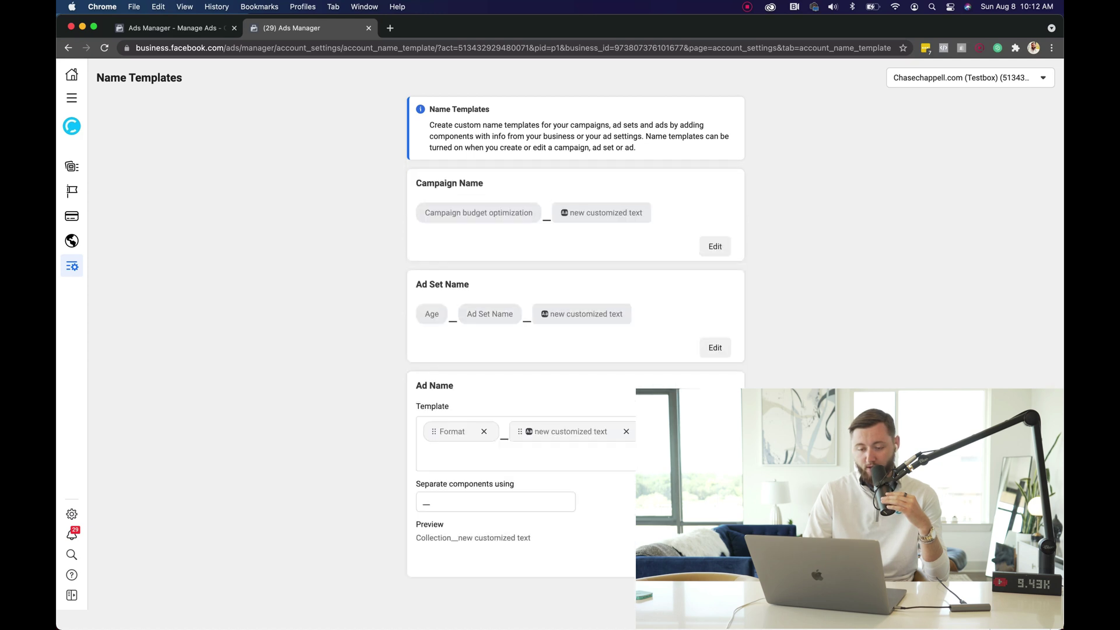
{"action": "left_click", "coordinate": [717, 557]}
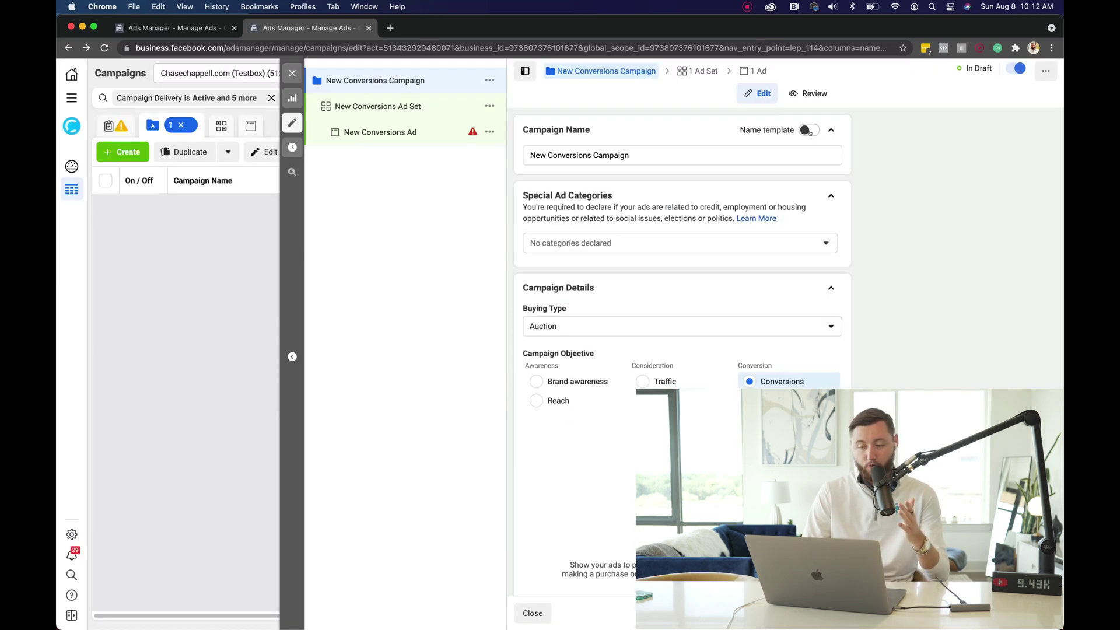
Turn on the name template for the draft conversions campaign and enter "*Interests" as its customized text.
{"action": "left_click", "coordinate": [811, 131]}
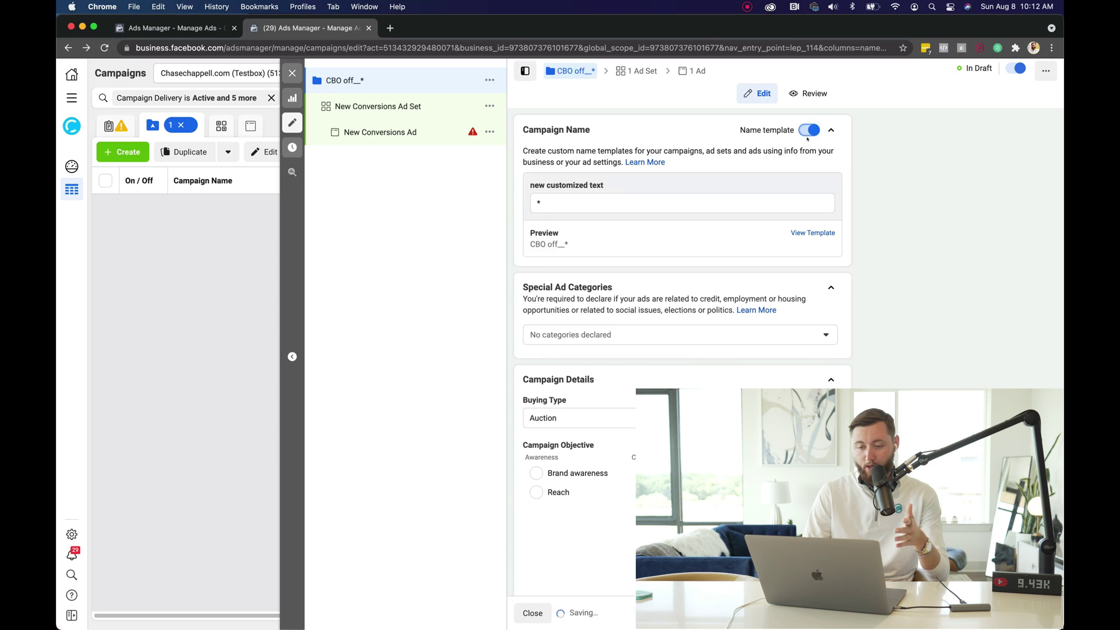
{"action": "left_click", "coordinate": [656, 202]}
{"action": "type", "text": "Inter"}
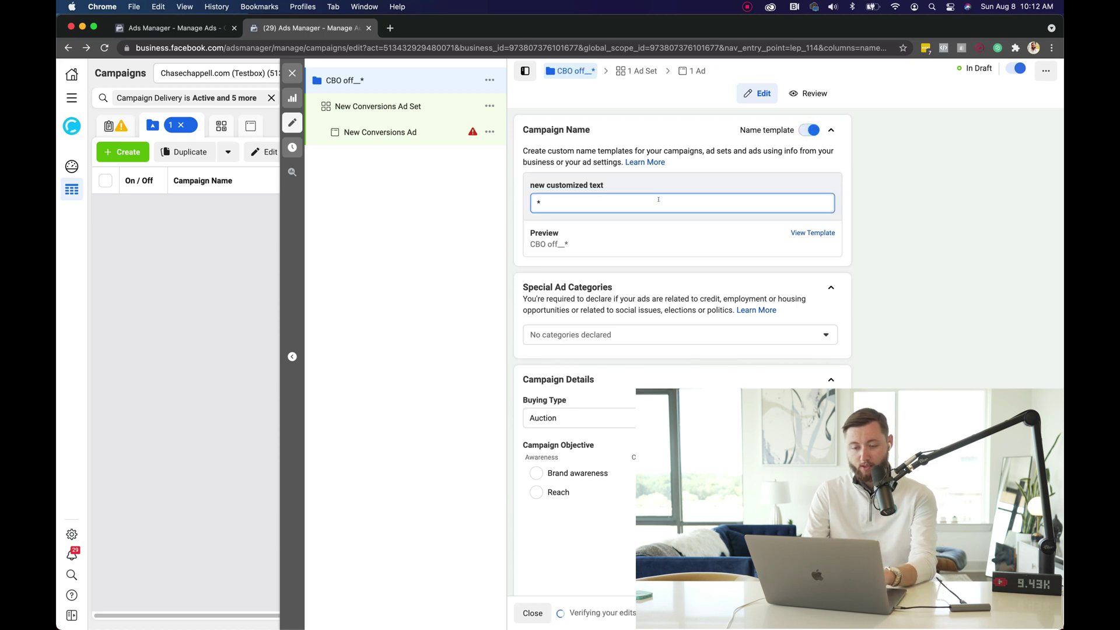
{"action": "type", "text": "ests"}
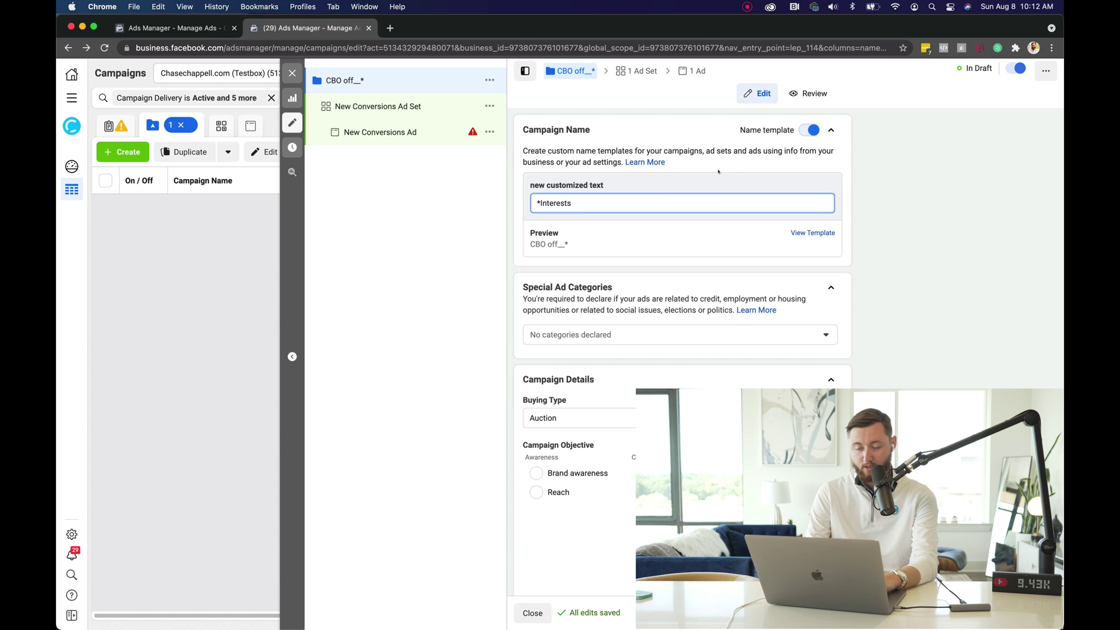
Open the campaign's ad set and set its daily budget to $5.00.
{"action": "scroll", "coordinate": [687, 218], "scroll_direction": "down", "scroll_amount": 5}
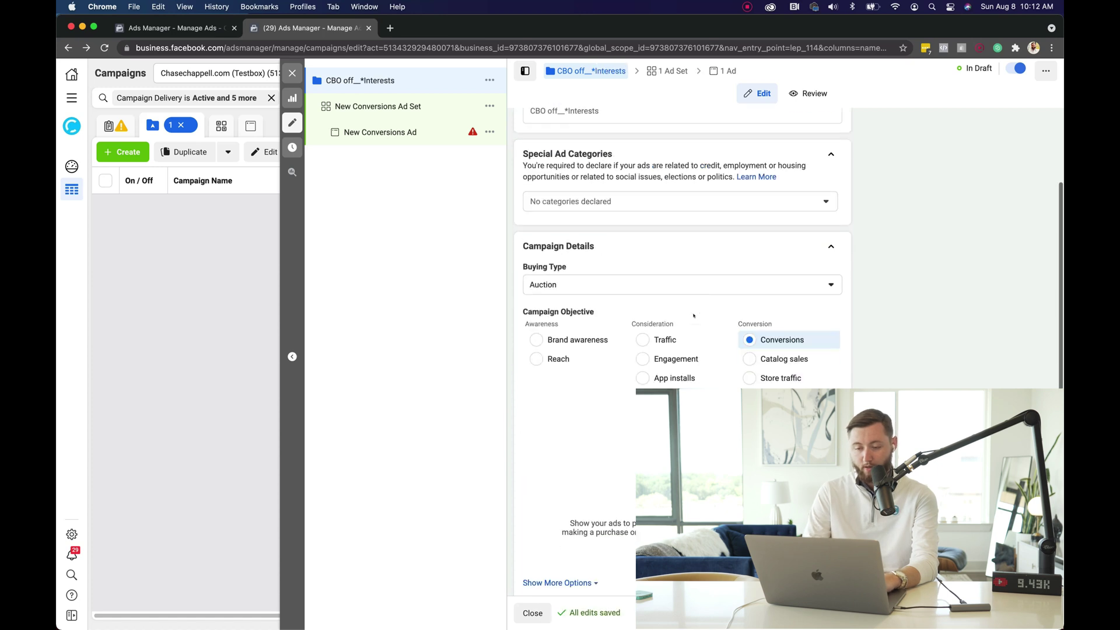
{"action": "scroll", "coordinate": [683, 245], "scroll_direction": "down", "scroll_amount": 3}
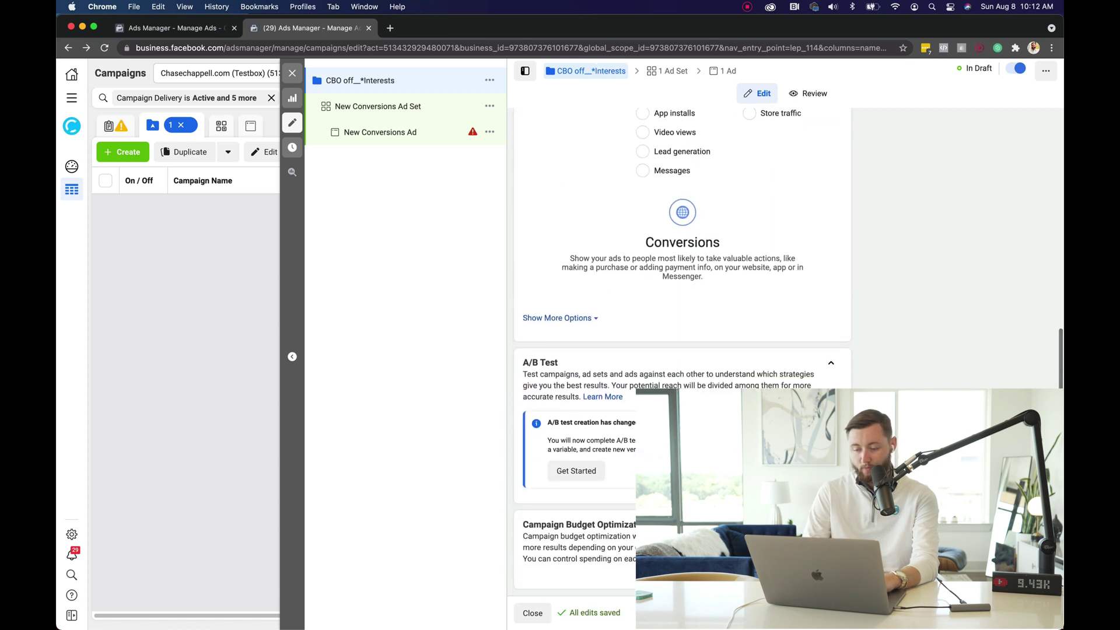
{"action": "left_click", "coordinate": [668, 71]}
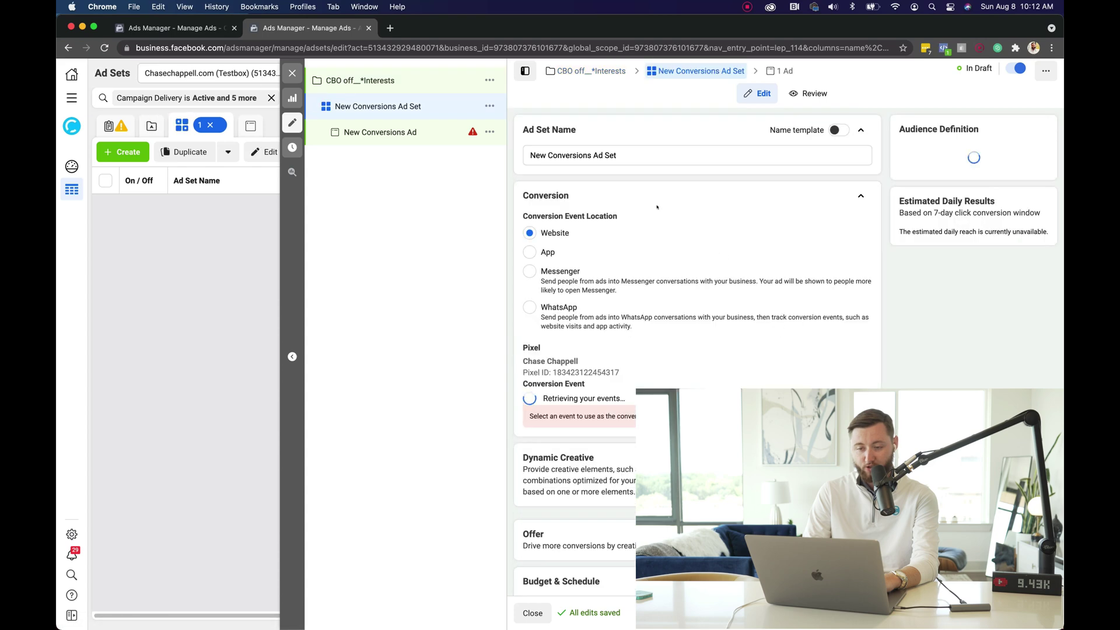
{"action": "scroll", "coordinate": [654, 268], "scroll_direction": "down", "scroll_amount": 3}
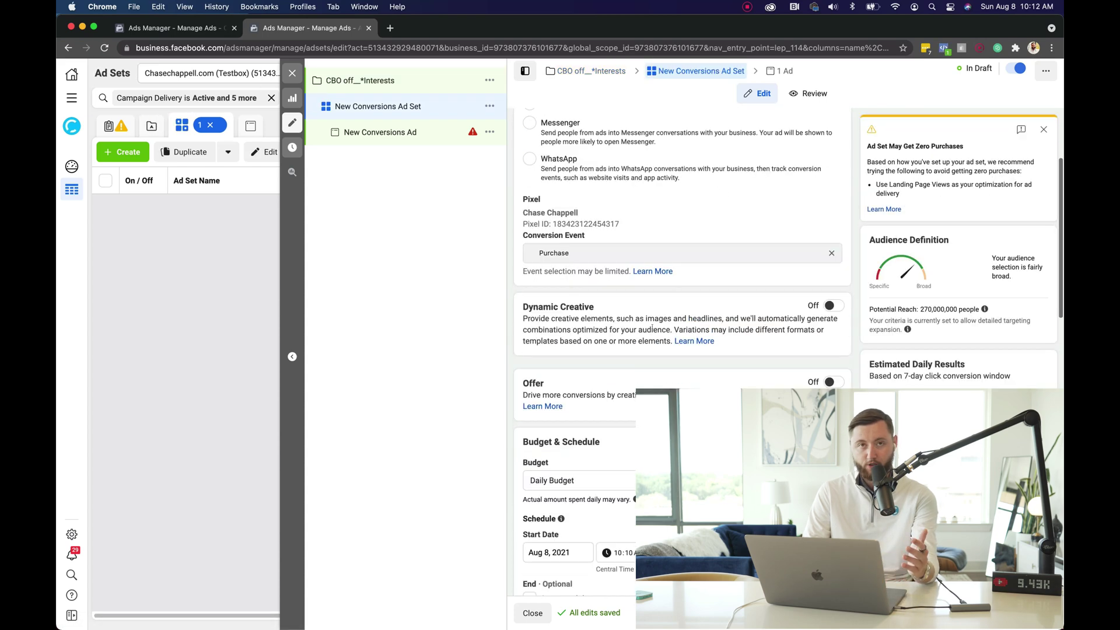
{"action": "scroll", "coordinate": [652, 328], "scroll_direction": "down", "scroll_amount": 5}
{"action": "scroll", "coordinate": [671, 370], "scroll_direction": "down", "scroll_amount": 2}
{"action": "left_click", "coordinate": [707, 166]}
{"action": "left_click_drag", "start_coordinate": [736, 166], "coordinate": [699, 167]}
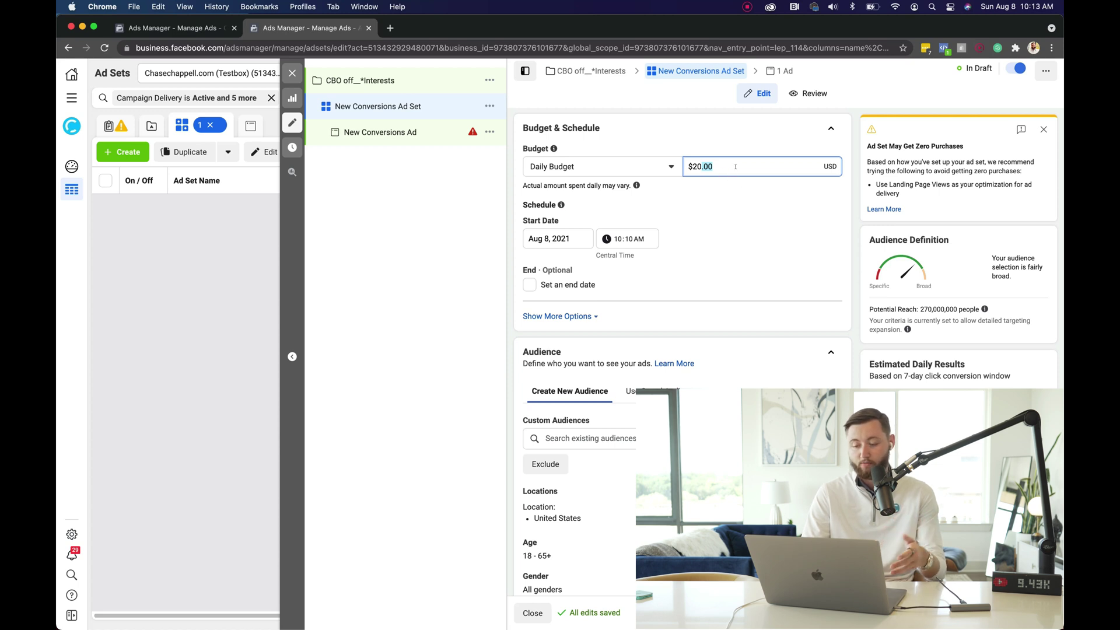
{"action": "key", "text": "BackSpace"}
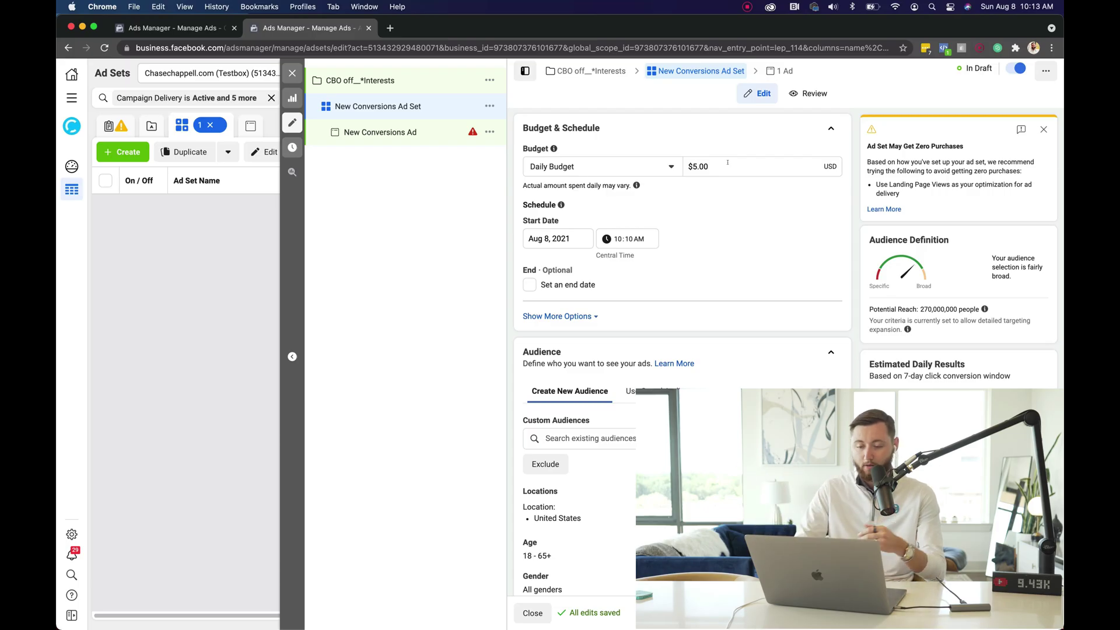
Add an exclusion to the ad set's custom audiences and start creating a new website custom audience for it.
{"action": "scroll", "coordinate": [539, 394], "scroll_direction": "down", "scroll_amount": 3}
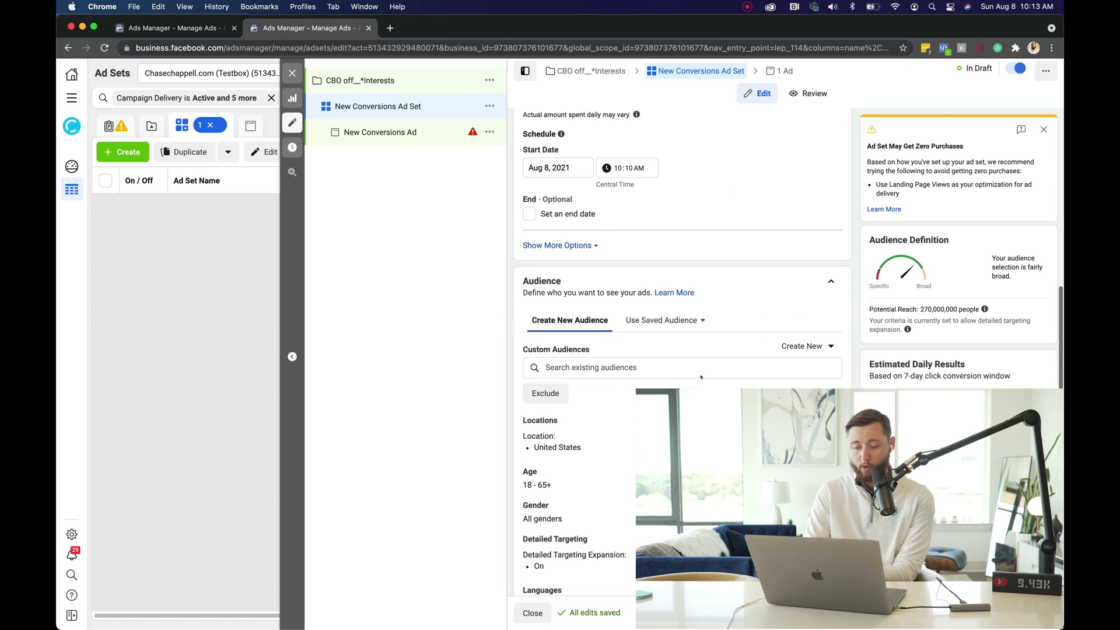
{"action": "left_click", "coordinate": [539, 394]}
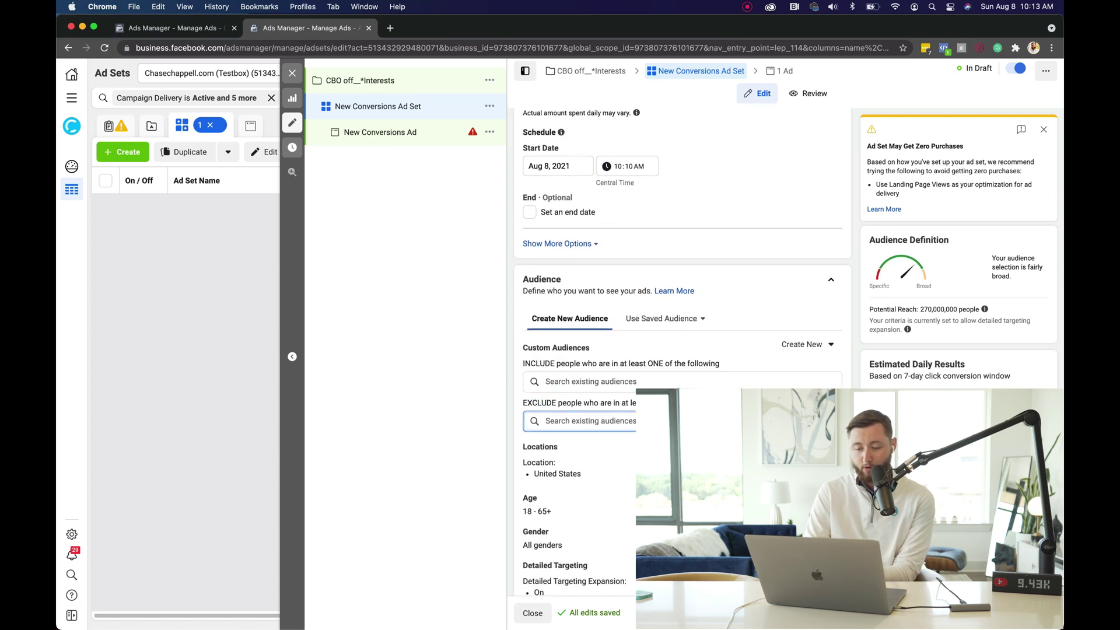
{"action": "scroll", "coordinate": [540, 395], "scroll_direction": "down", "scroll_amount": 1}
{"action": "left_click", "coordinate": [804, 324]}
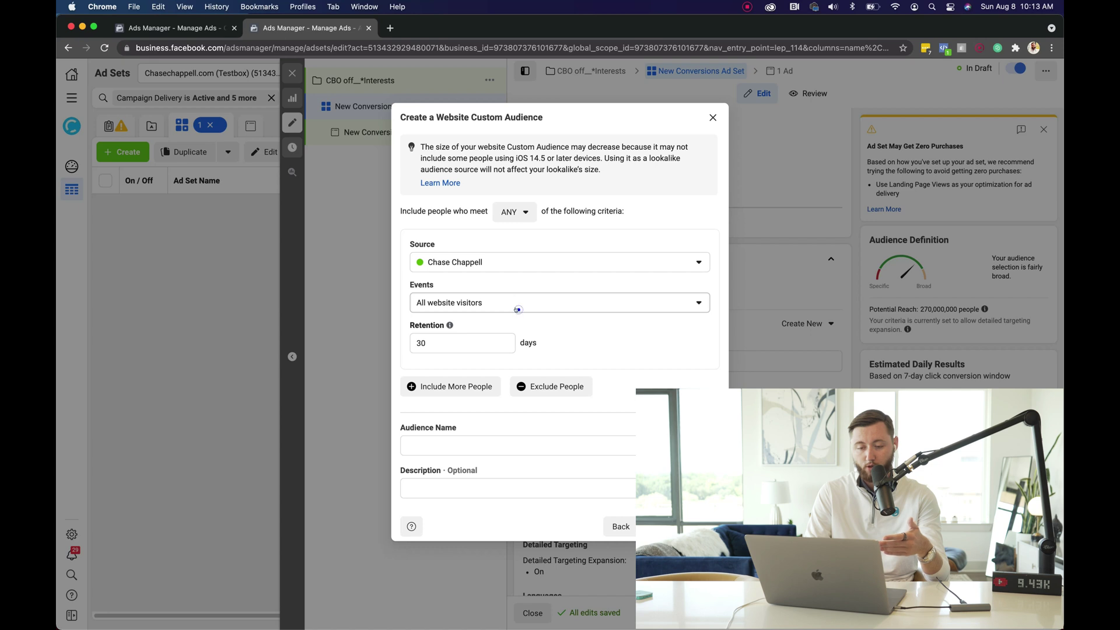
Define the website custom audience by the Purchase event with a retention of 180 days.
{"action": "left_click", "coordinate": [517, 310]}
{"action": "scroll", "coordinate": [488, 443], "scroll_direction": "down", "scroll_amount": 5}
{"action": "scroll", "coordinate": [487, 459], "scroll_direction": "down", "scroll_amount": 10}
{"action": "scroll", "coordinate": [496, 408], "scroll_direction": "up", "scroll_amount": 2}
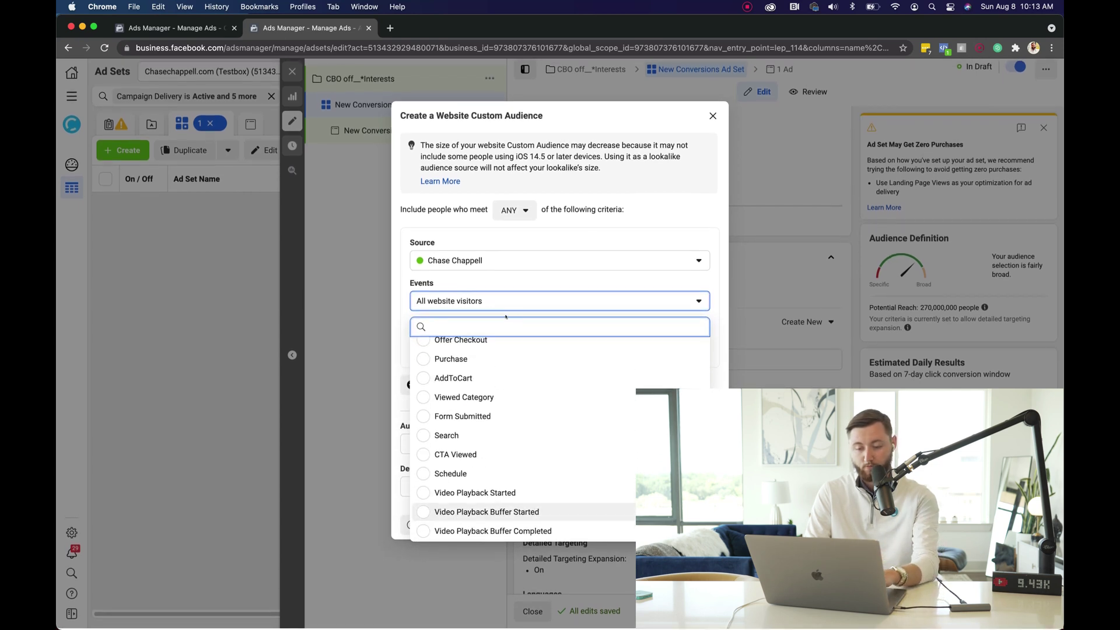
{"action": "left_click", "coordinate": [456, 358]}
{"action": "left_click", "coordinate": [467, 335]}
{"action": "key", "text": "BackSpace"}
{"action": "key", "text": "BackSpace"}
{"action": "type", "text": "180"}
{"action": "left_click", "coordinate": [589, 350]}
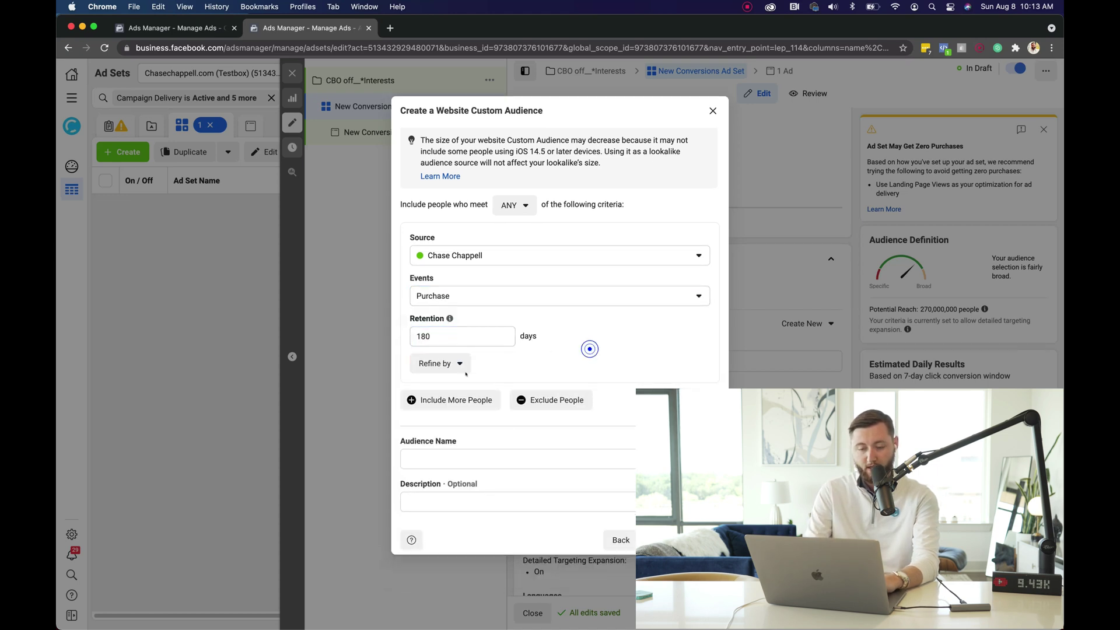
Name the website audience "Purchase 180d" and create it as the ad set's excluded audience.
{"action": "left_click", "coordinate": [461, 458]}
{"action": "type", "text": "Purchase 180d"}
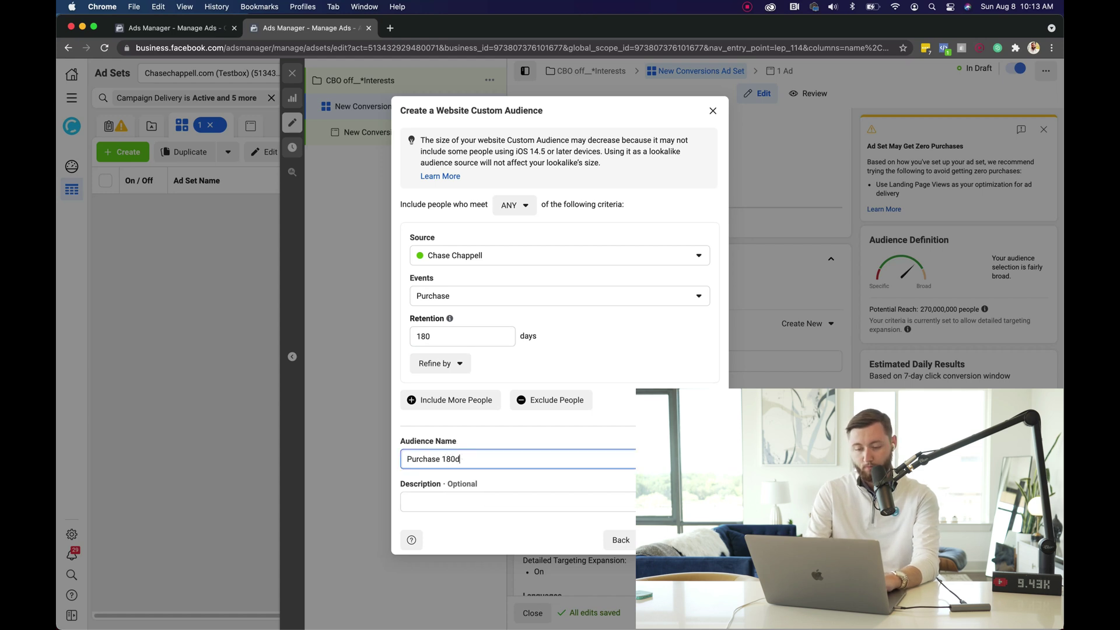
{"action": "key", "text": "Return"}
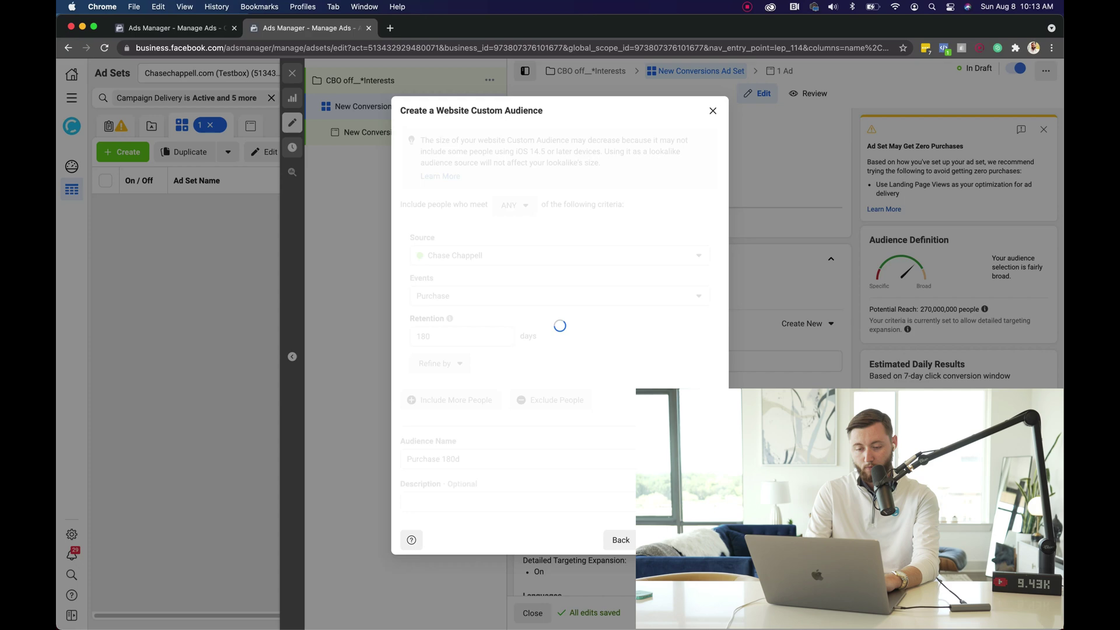
{"action": "key", "text": "Escape"}
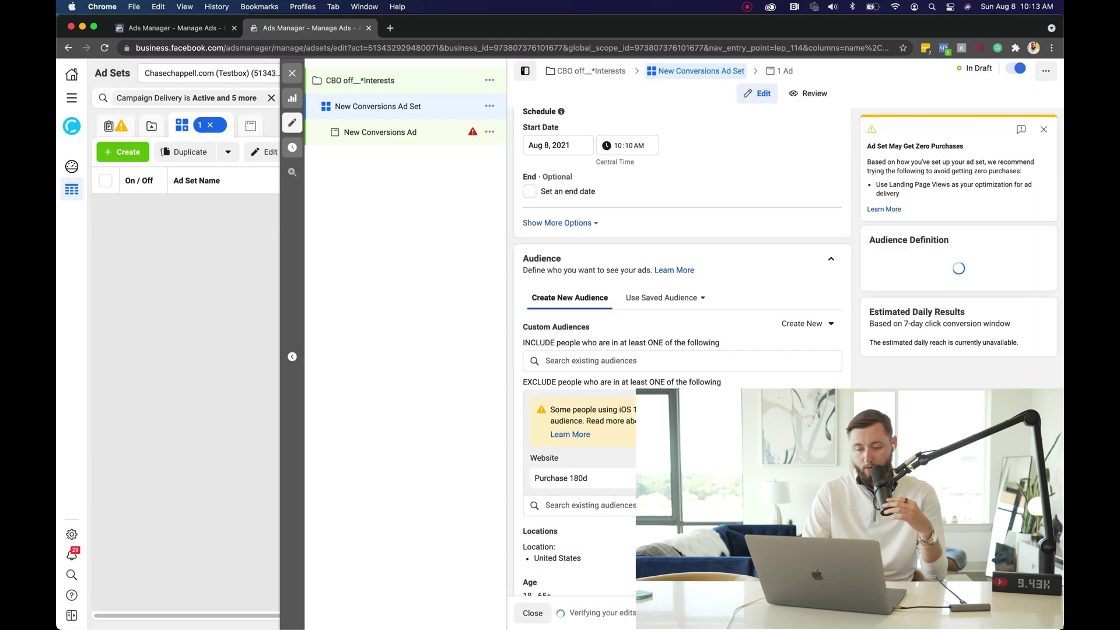
Search detailed targeting for "shopify" and include the Shopify interest from Additional Interests.
{"action": "scroll", "coordinate": [596, 428], "scroll_direction": "down", "scroll_amount": 2}
{"action": "left_click", "coordinate": [827, 338]}
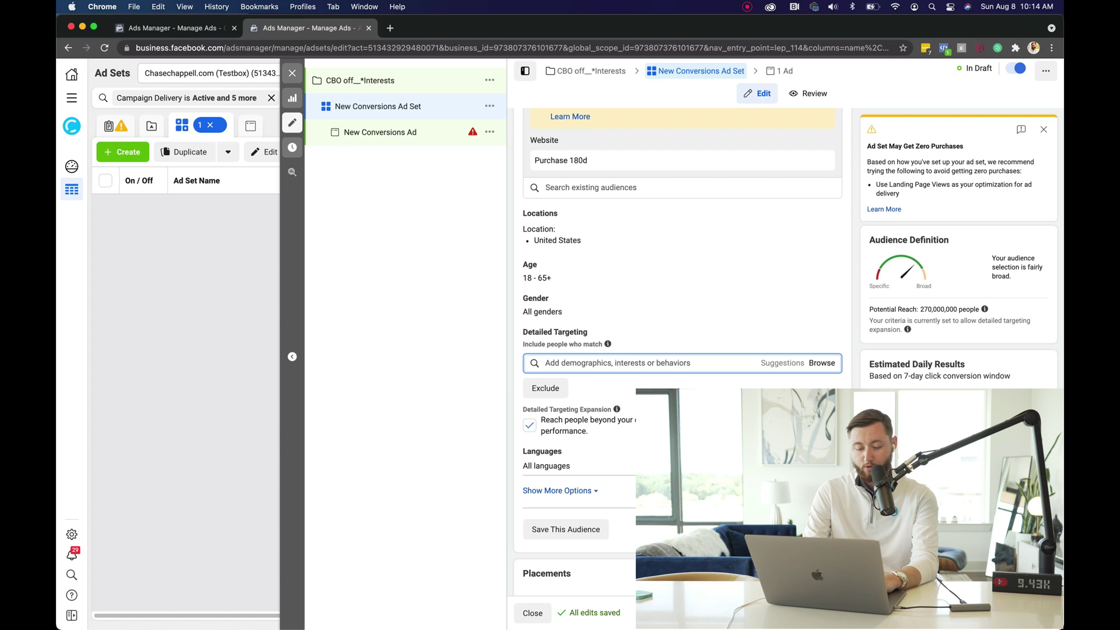
{"action": "type", "text": "shopify"}
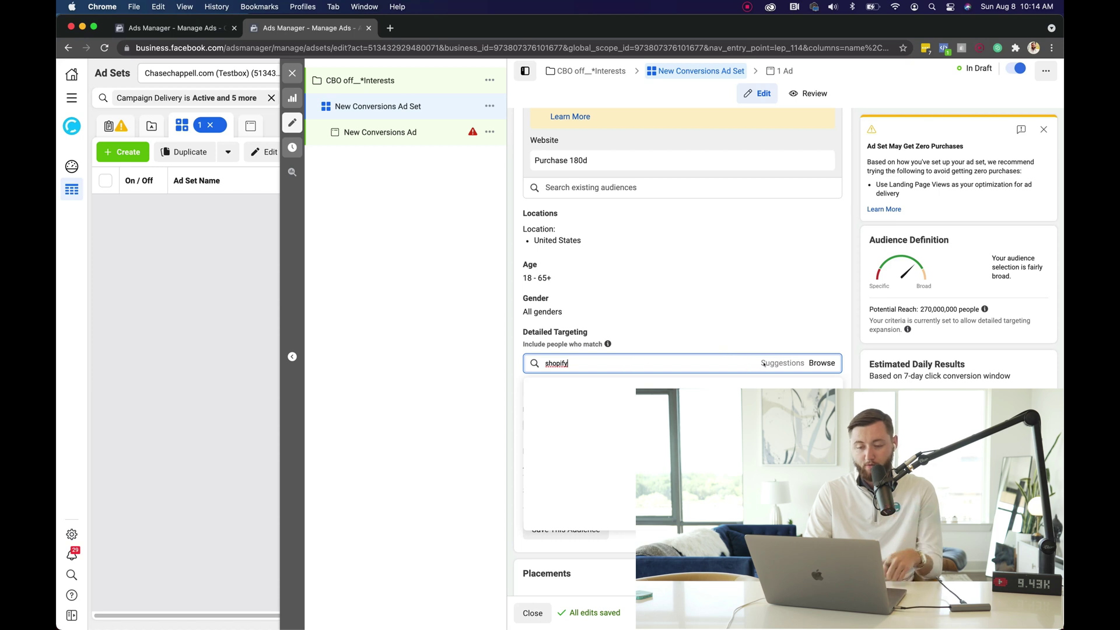
{"action": "key", "text": "BackSpace"}
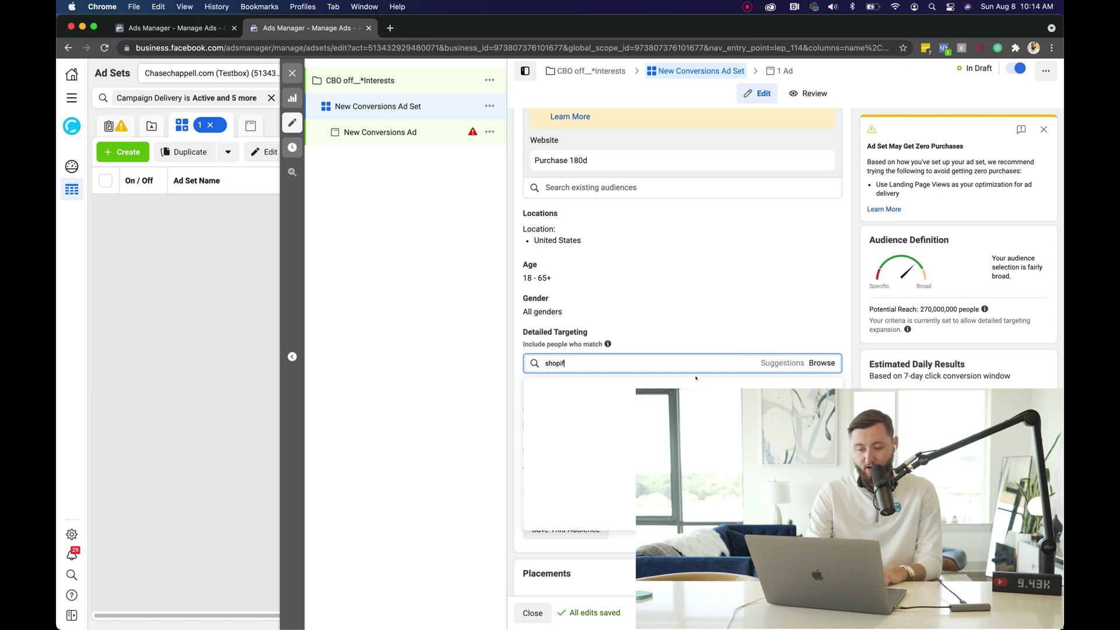
{"action": "key", "text": "BackSpace"}
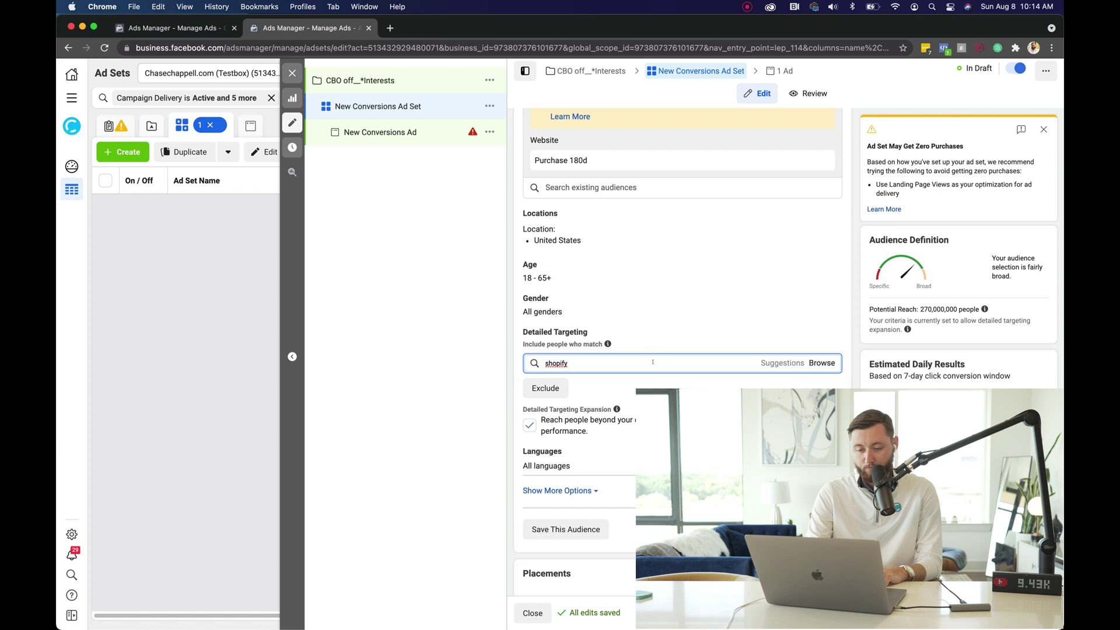
{"action": "key", "text": "BackSpace"}
{"action": "key", "text": "BackSpace"}
{"action": "key", "text": "BackSpace"}
{"action": "key", "text": "BackSpace"}
{"action": "type", "text": "shop"}
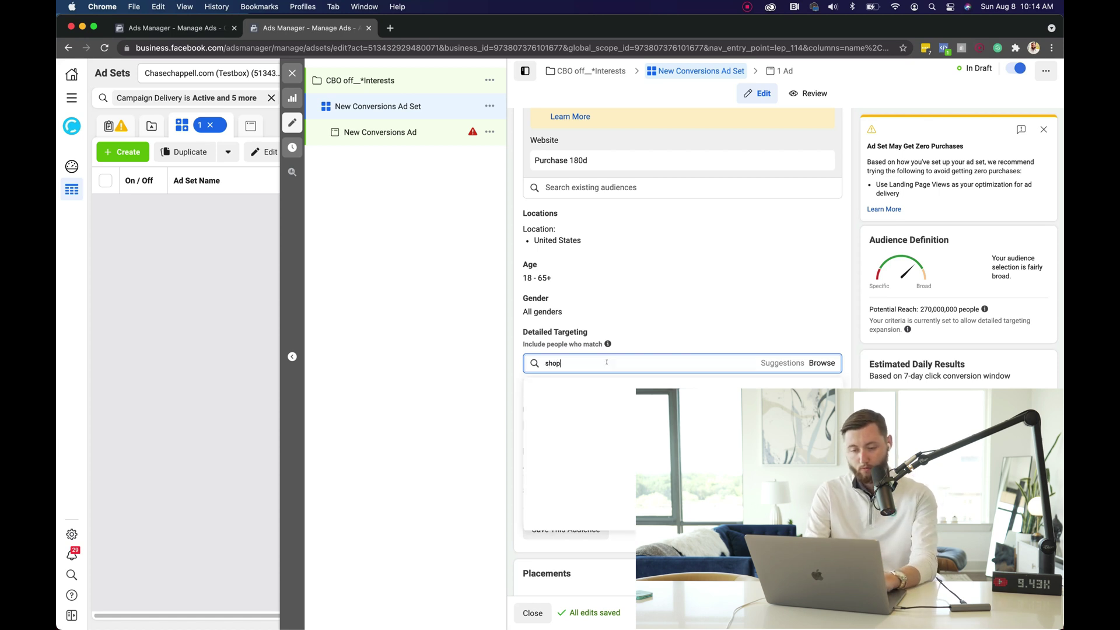
{"action": "type", "text": "ify"}
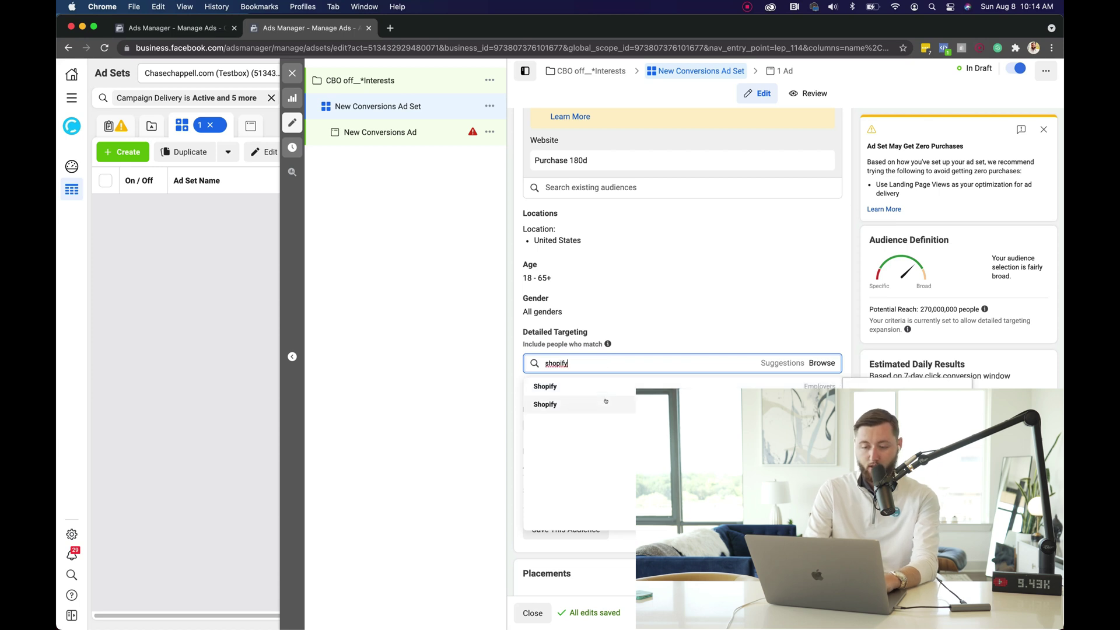
{"action": "left_click", "coordinate": [608, 401]}
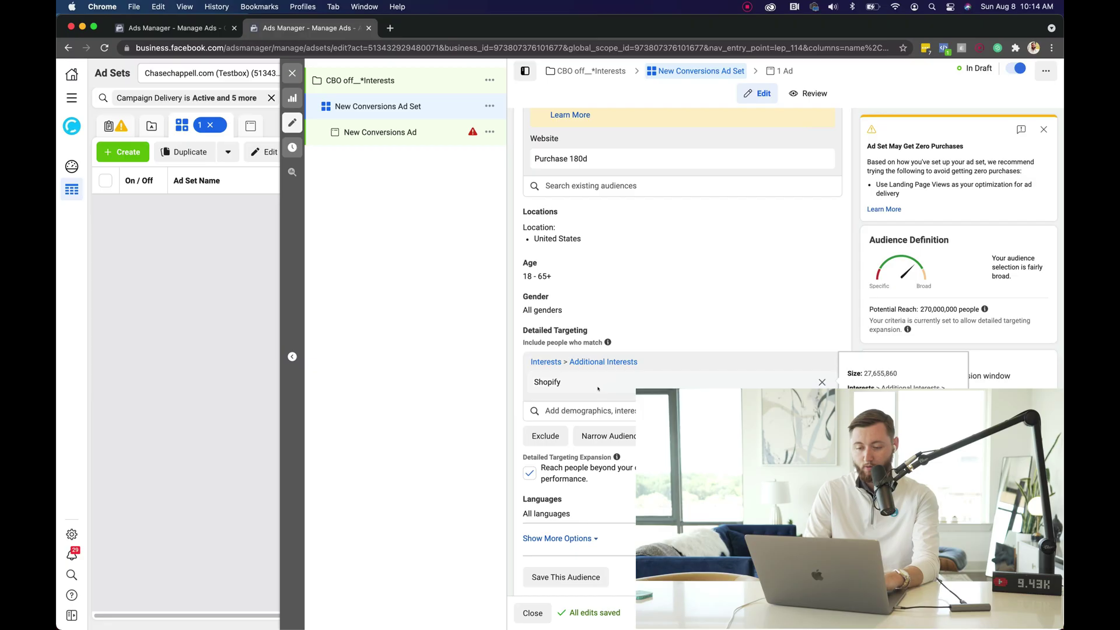
Expand the audience's additional options and look over the connections and placements settings.
{"action": "scroll", "coordinate": [517, 433], "scroll_direction": "down", "scroll_amount": 2}
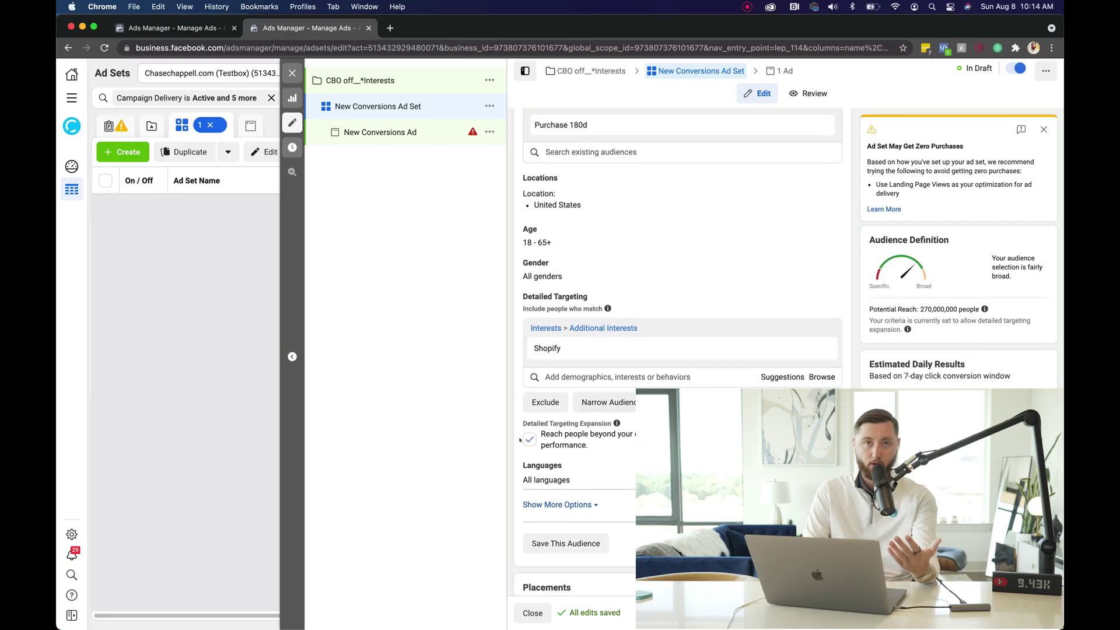
{"action": "scroll", "coordinate": [560, 408], "scroll_direction": "down", "scroll_amount": 3}
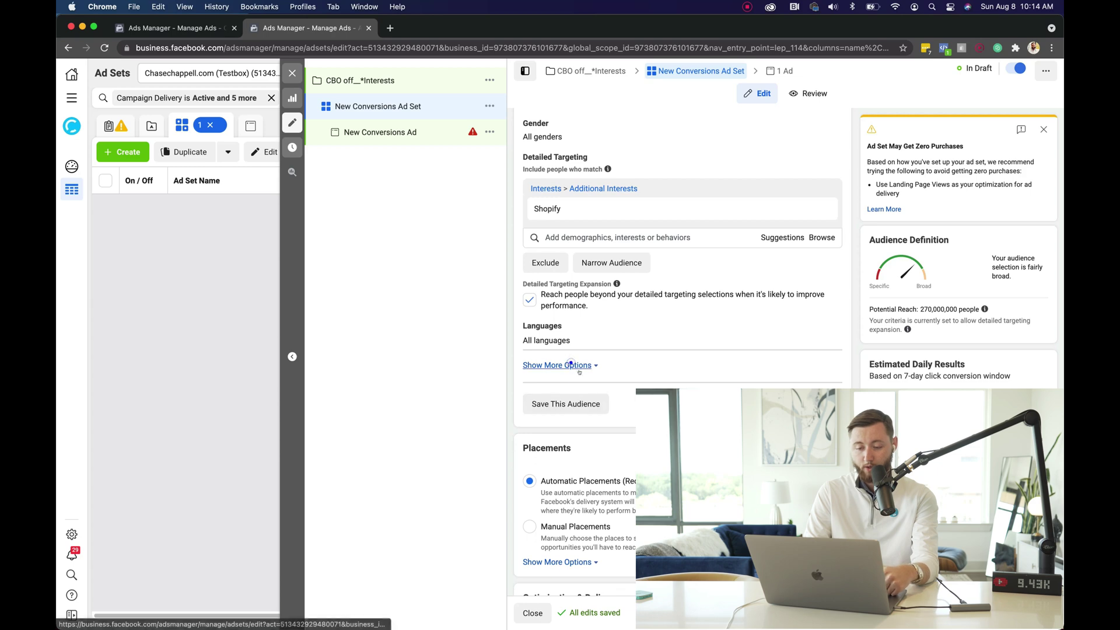
{"action": "left_click", "coordinate": [575, 365]}
{"action": "scroll", "coordinate": [575, 365], "scroll_direction": "down", "scroll_amount": 1}
{"action": "scroll", "coordinate": [616, 493], "scroll_direction": "down", "scroll_amount": 3}
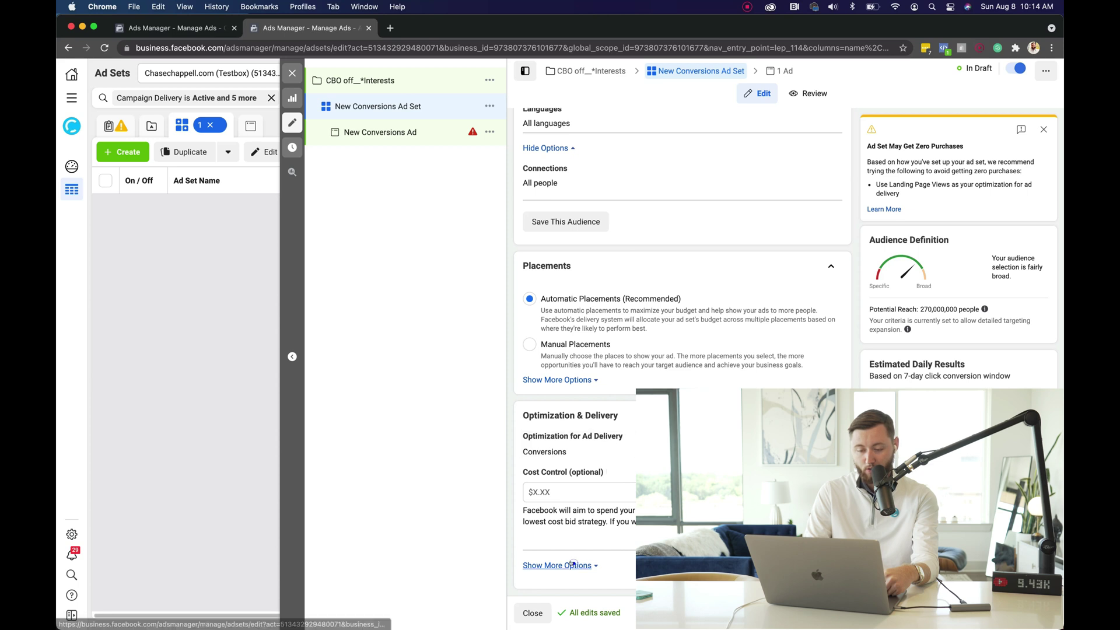
Expand the optimization and delivery options and set the attribution setting to 7-day click or 1-day view.
{"action": "left_click", "coordinate": [572, 565]}
{"action": "scroll", "coordinate": [573, 564], "scroll_direction": "down", "scroll_amount": 2}
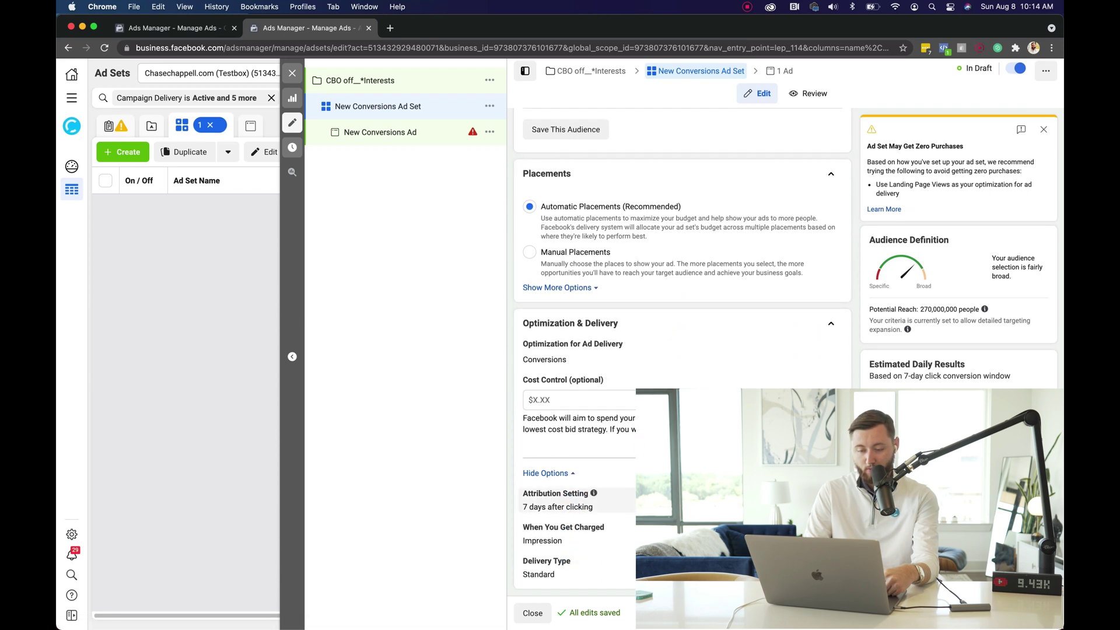
{"action": "left_click", "coordinate": [560, 502]}
{"action": "left_click", "coordinate": [586, 509]}
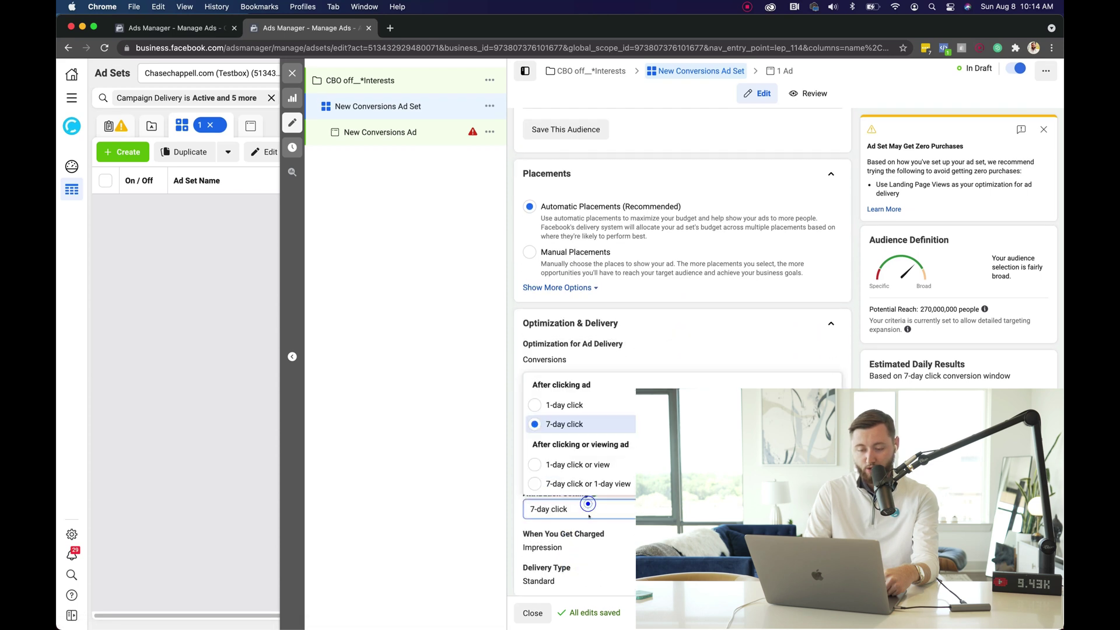
{"action": "left_click", "coordinate": [605, 465]}
{"action": "left_click", "coordinate": [600, 502]}
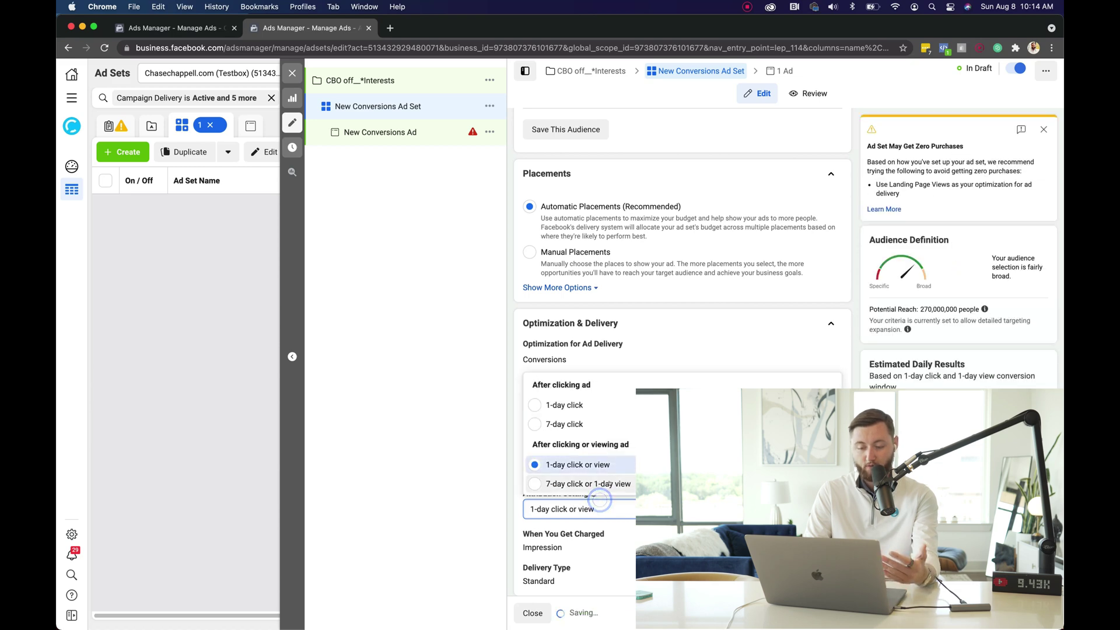
{"action": "left_click", "coordinate": [610, 484]}
{"action": "mouse_move", "coordinate": [599, 503]}
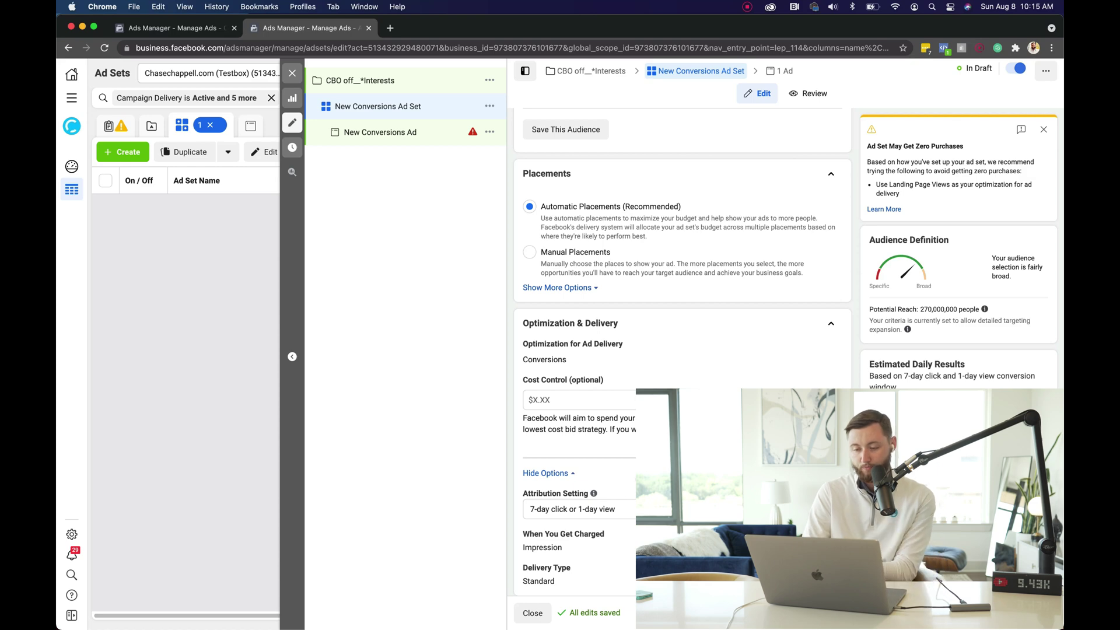
Copy the interest name "Shopify" from the ad set's detailed targeting.
{"action": "scroll", "coordinate": [682, 350], "scroll_direction": "up", "scroll_amount": 10}
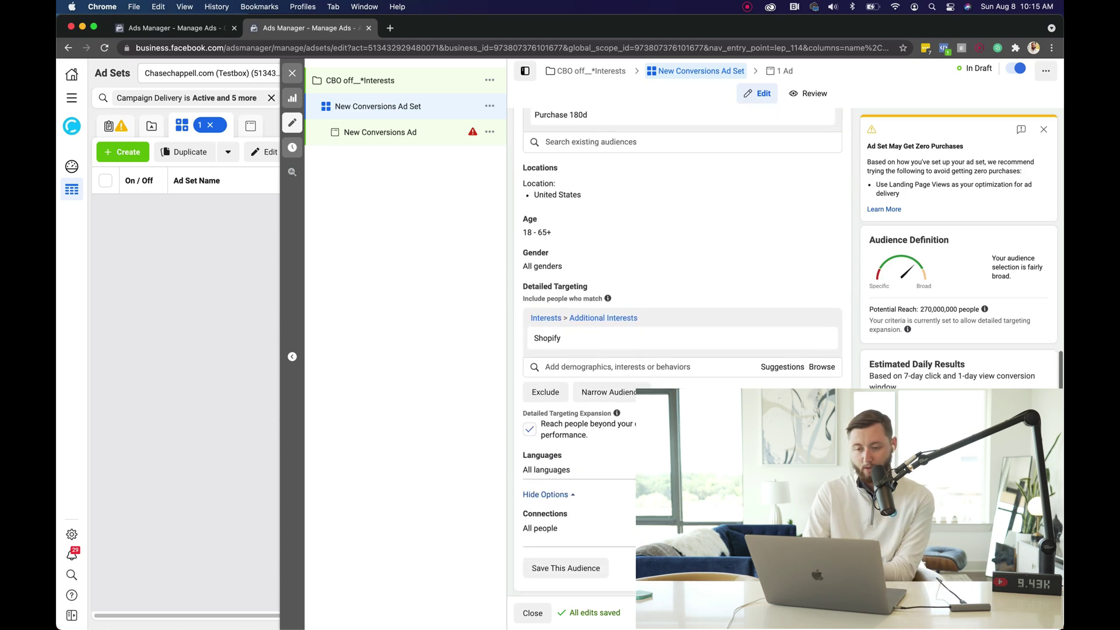
{"action": "scroll", "coordinate": [683, 291], "scroll_direction": "down", "scroll_amount": 3}
{"action": "left_click_drag", "start_coordinate": [575, 467], "coordinate": [532, 468]}
{"action": "key", "text": "super+c"}
Apply the name template to the ad set, turn it off again, and edit the name to "18 - 65+ Shopify".
{"action": "scroll", "coordinate": [641, 350], "scroll_direction": "up", "scroll_amount": 15}
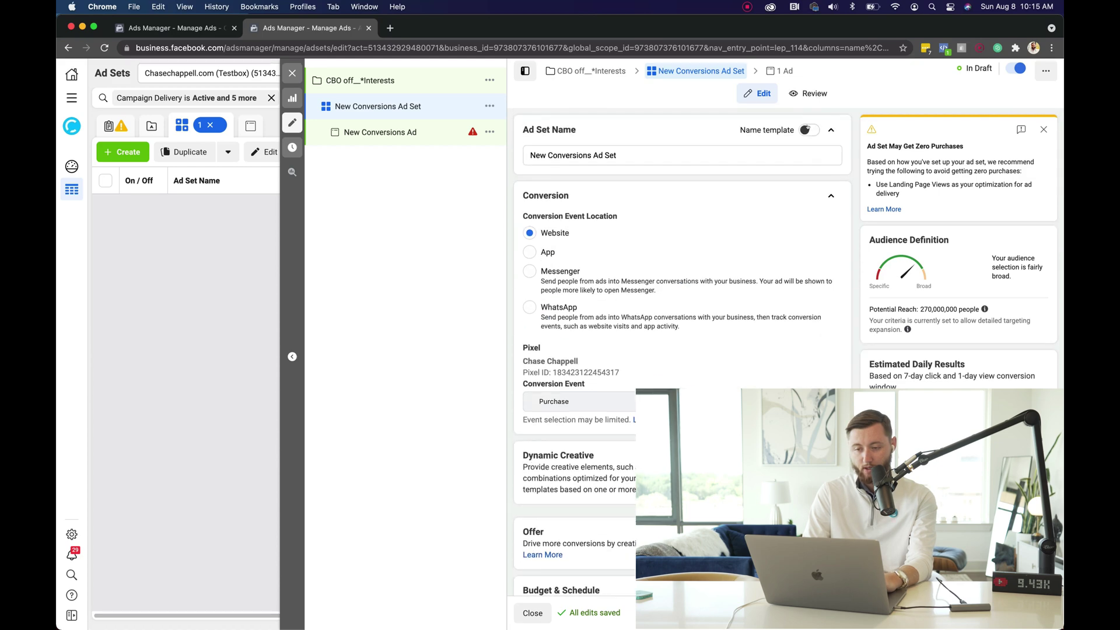
{"action": "left_click", "coordinate": [809, 128]}
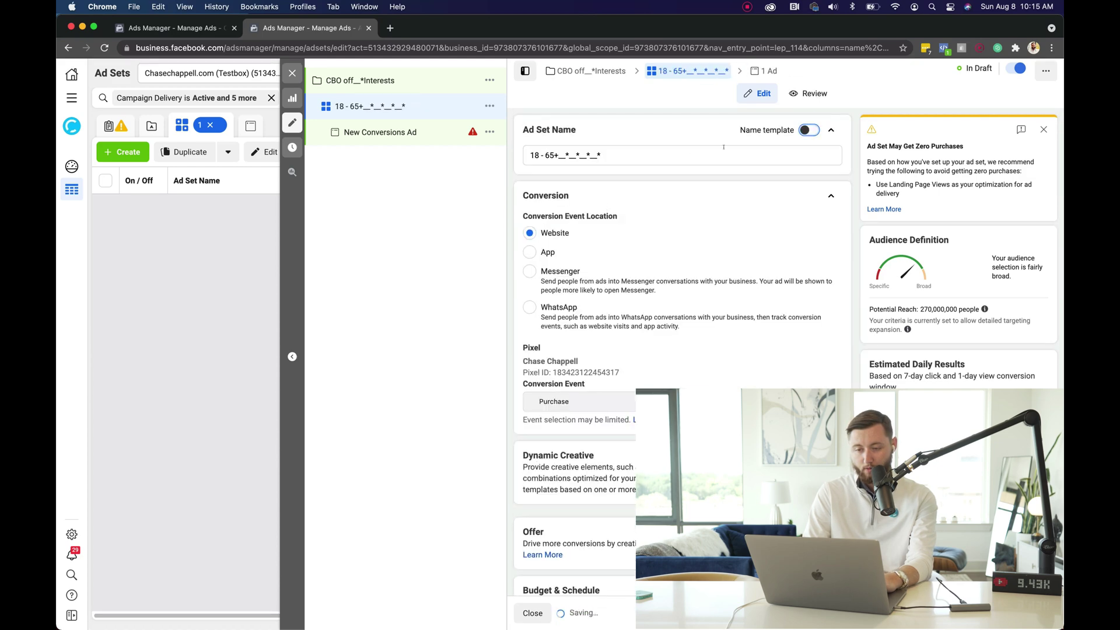
{"action": "left_click", "coordinate": [691, 155]}
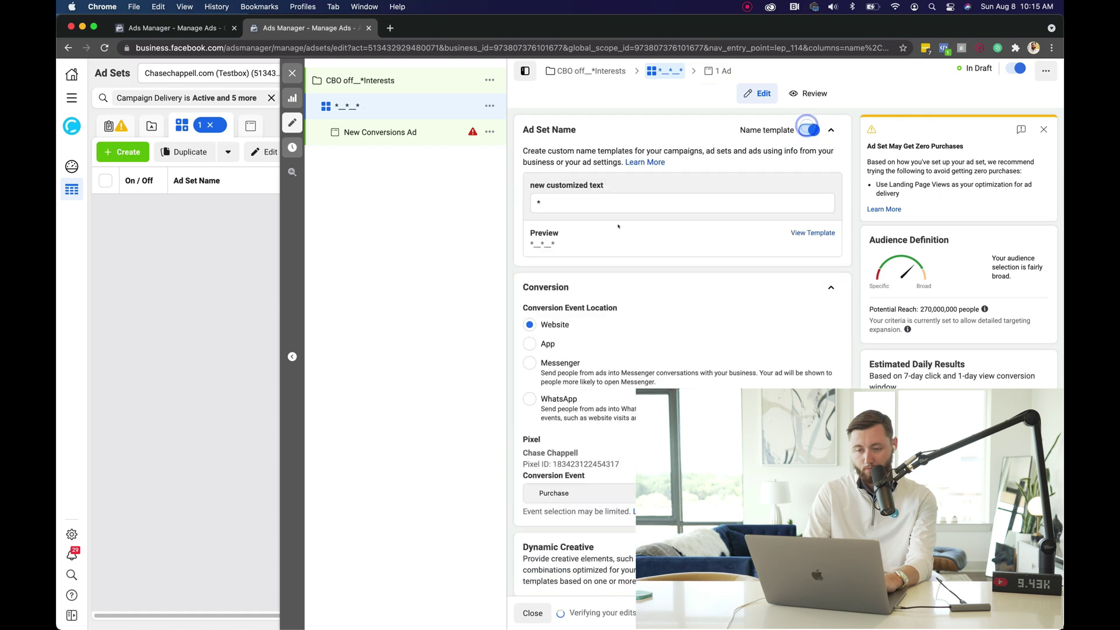
{"action": "left_click", "coordinate": [630, 152]}
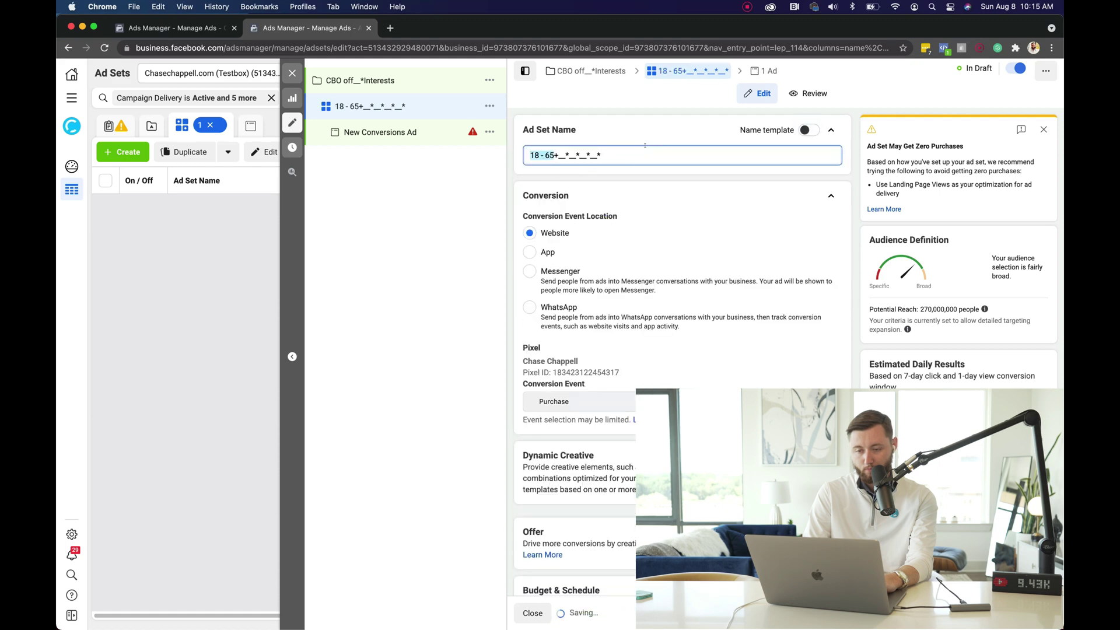
{"action": "left_click_drag", "start_coordinate": [637, 153], "coordinate": [557, 155]}
{"action": "type", "text": "Shopify"}
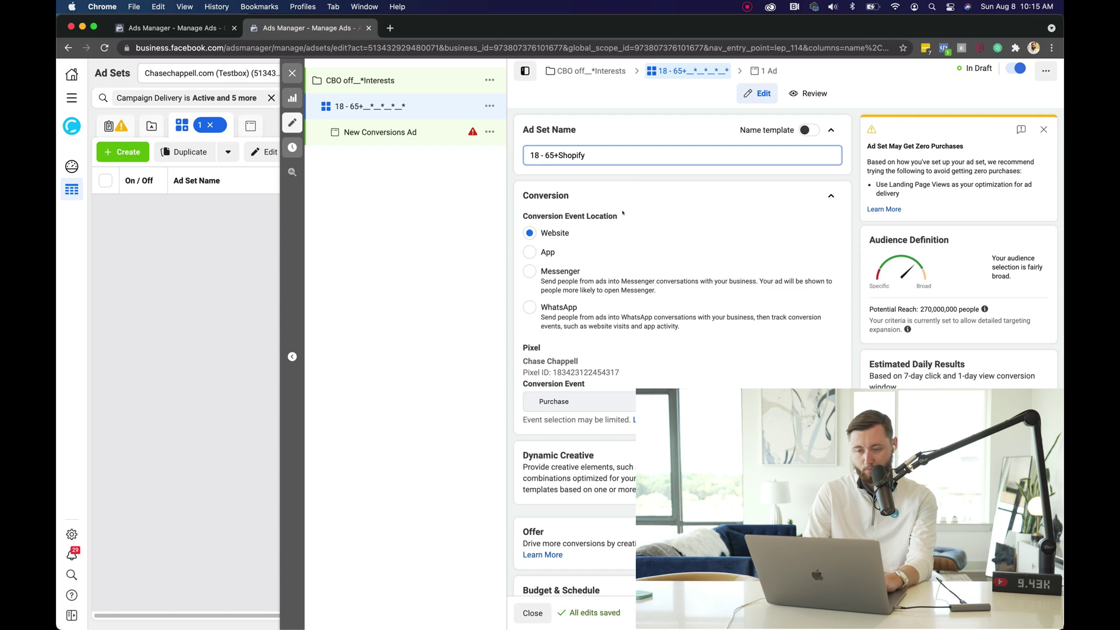
{"action": "key", "text": "Left"}
{"action": "key", "text": "Left"}
{"action": "key", "text": "Left"}
{"action": "key", "text": "Left"}
{"action": "key", "text": "Left"}
{"action": "key", "text": "Left"}
{"action": "key", "text": "Left"}
Open the campaign's ad and add the video "download (42)" as its creative media.
{"action": "scroll", "coordinate": [607, 223], "scroll_direction": "down", "scroll_amount": 3}
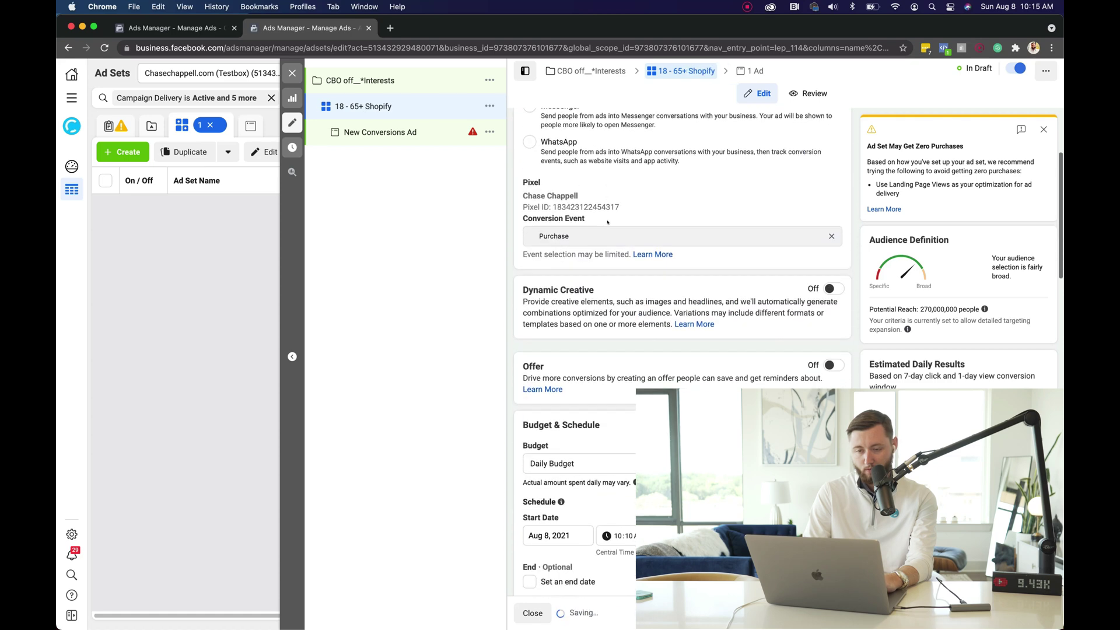
{"action": "scroll", "coordinate": [607, 222], "scroll_direction": "down", "scroll_amount": 5}
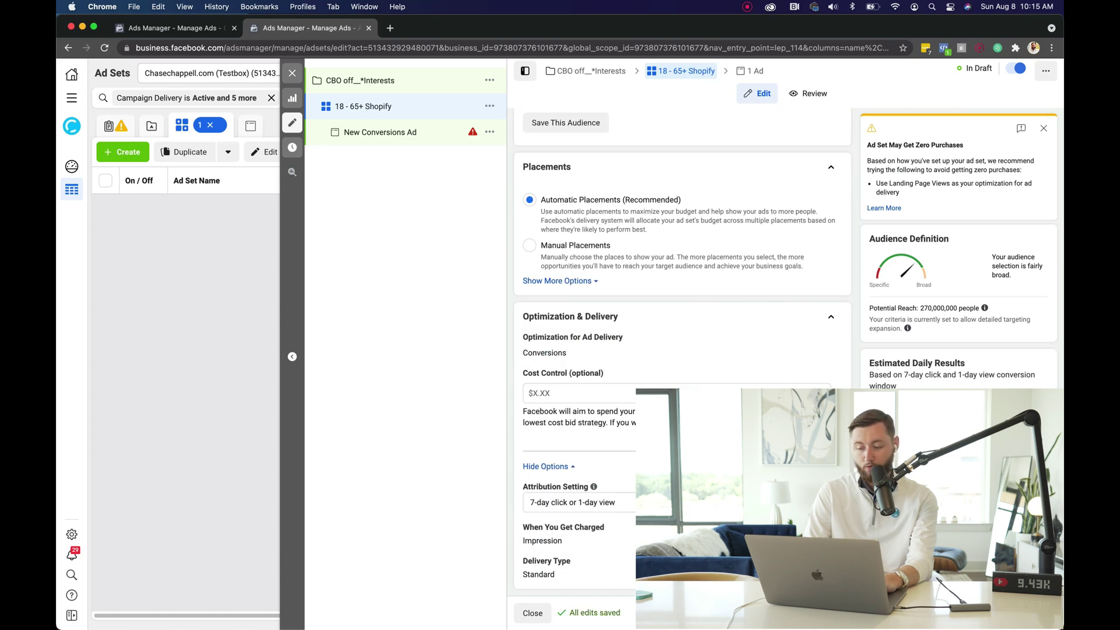
{"action": "left_click", "coordinate": [381, 131]}
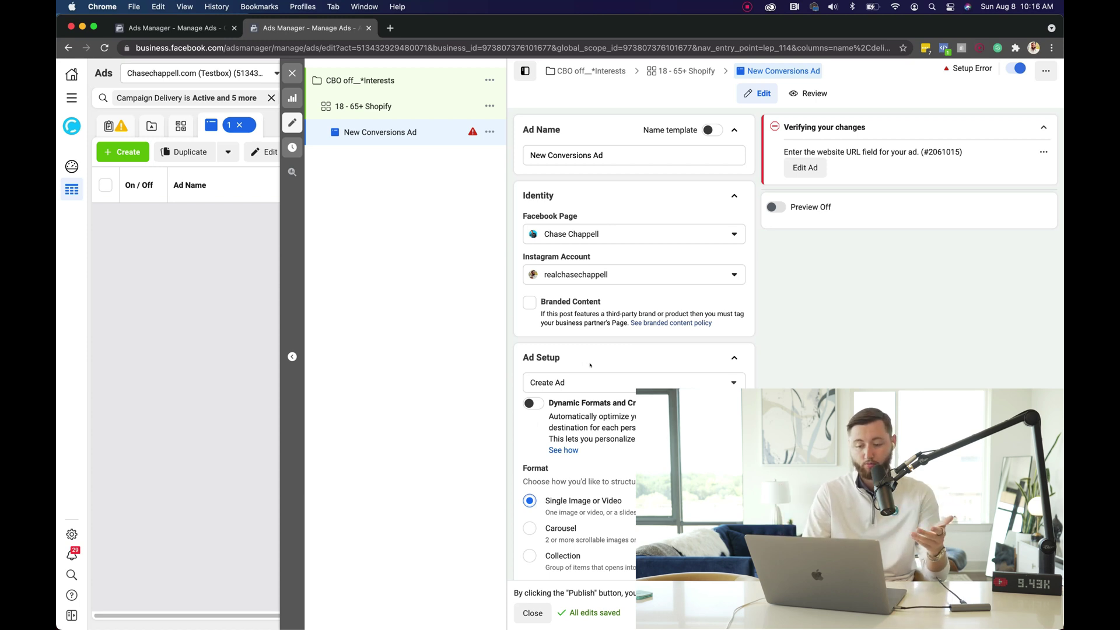
{"action": "scroll", "coordinate": [590, 365], "scroll_direction": "down", "scroll_amount": 4}
{"action": "left_click", "coordinate": [562, 470]}
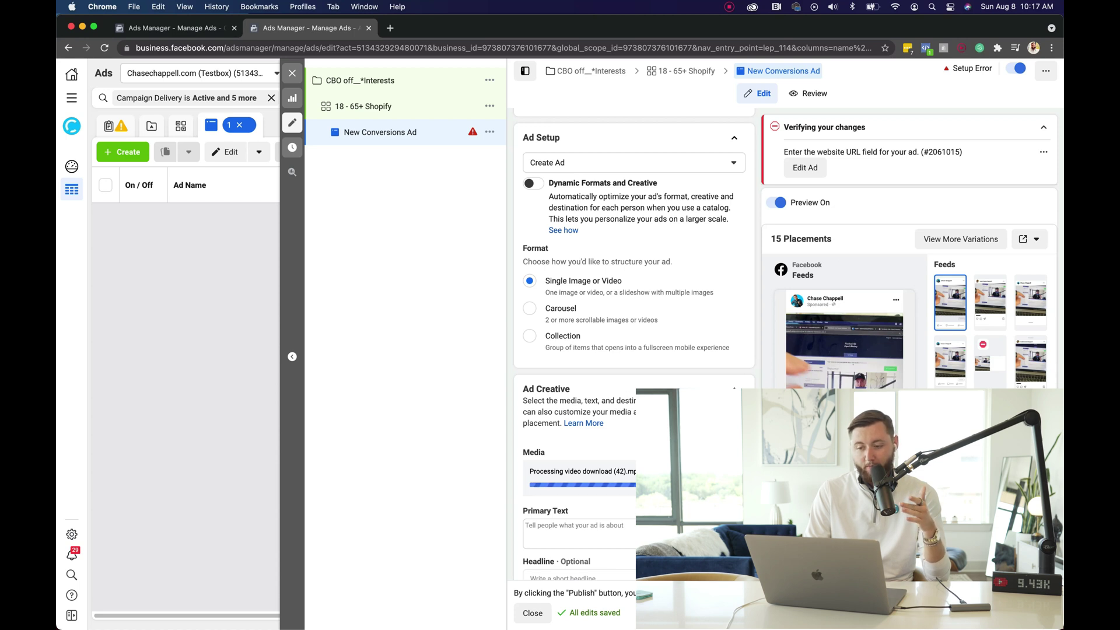
{"action": "mouse_move", "coordinate": [846, 350]}
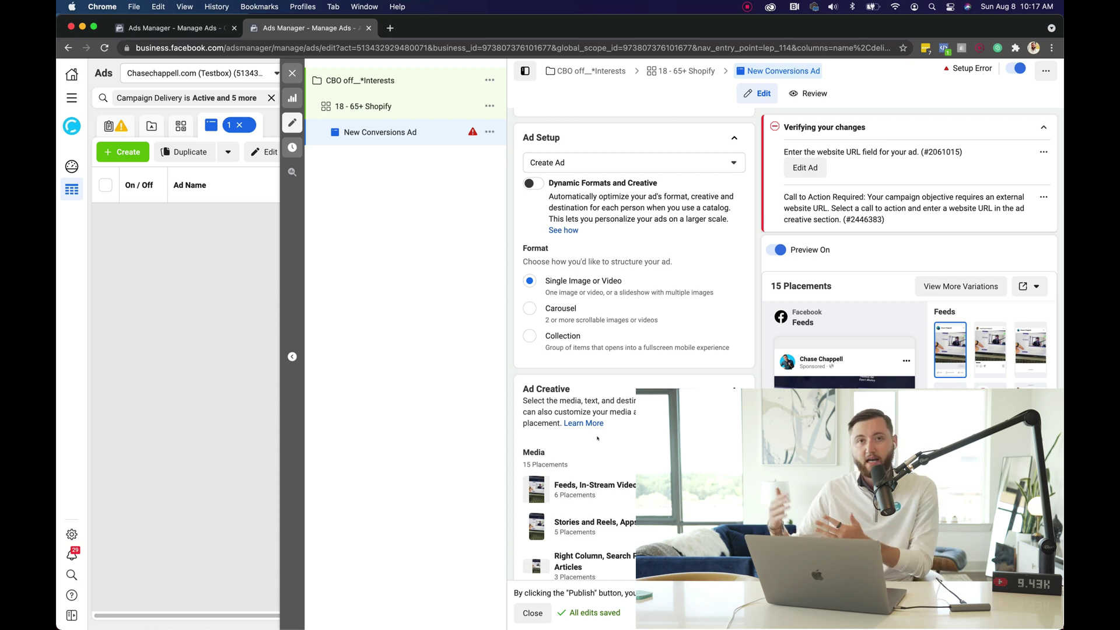
Start on the ad's primary text and open the chasechappell.com free demo page of the 10 rules for Facebook ad success in a new tab.
{"action": "scroll", "coordinate": [597, 438], "scroll_direction": "down", "scroll_amount": 5}
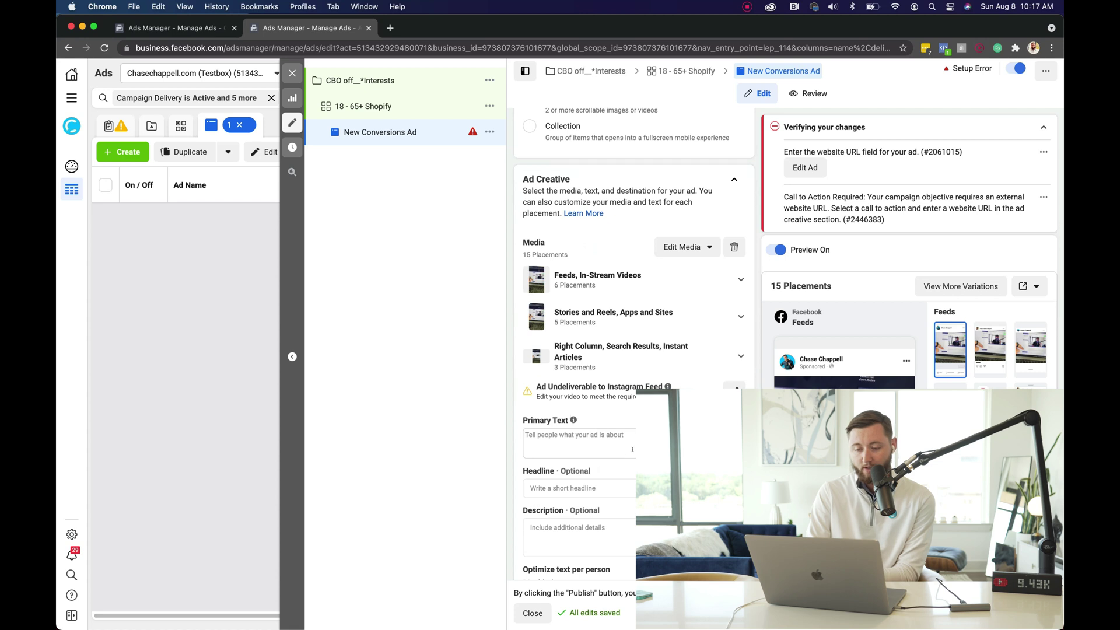
{"action": "left_click", "coordinate": [578, 446]}
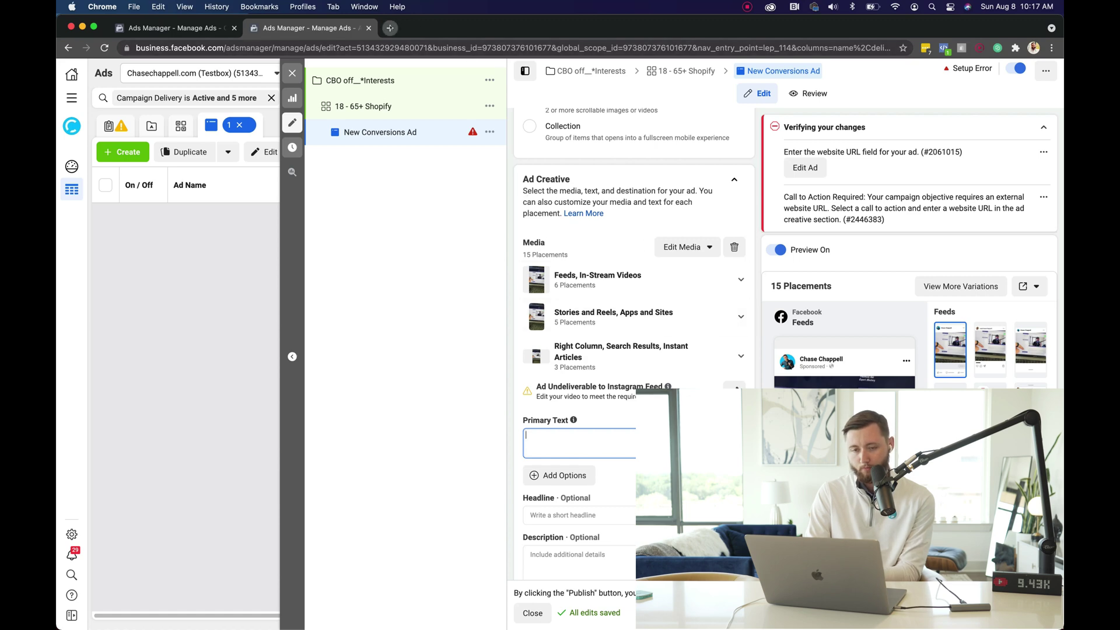
{"action": "key", "text": "super+t"}
{"action": "type", "text": "chasechappell.com/"}
{"action": "key", "text": "Down"}
{"action": "key", "text": "Return"}
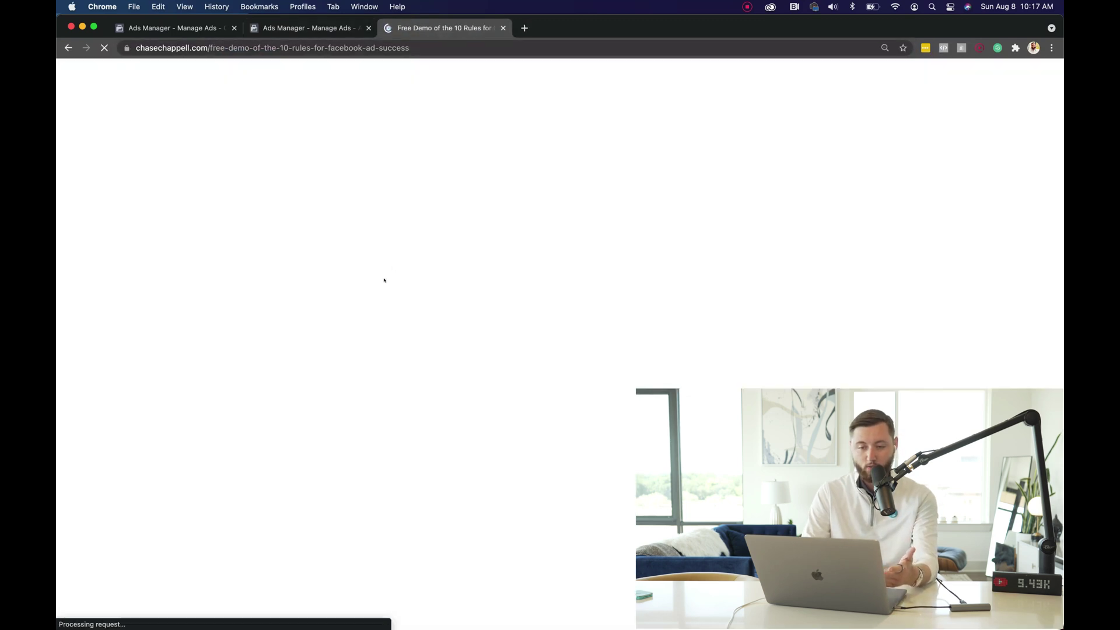
Copy the sales text from the demo page down to its closing signature and paste it into the ad's primary text.
{"action": "scroll", "coordinate": [367, 481], "scroll_direction": "down", "scroll_amount": 5}
{"action": "scroll", "coordinate": [367, 481], "scroll_direction": "down", "scroll_amount": 3}
{"action": "left_click_drag", "start_coordinate": [448, 325], "coordinate": [531, 532]}
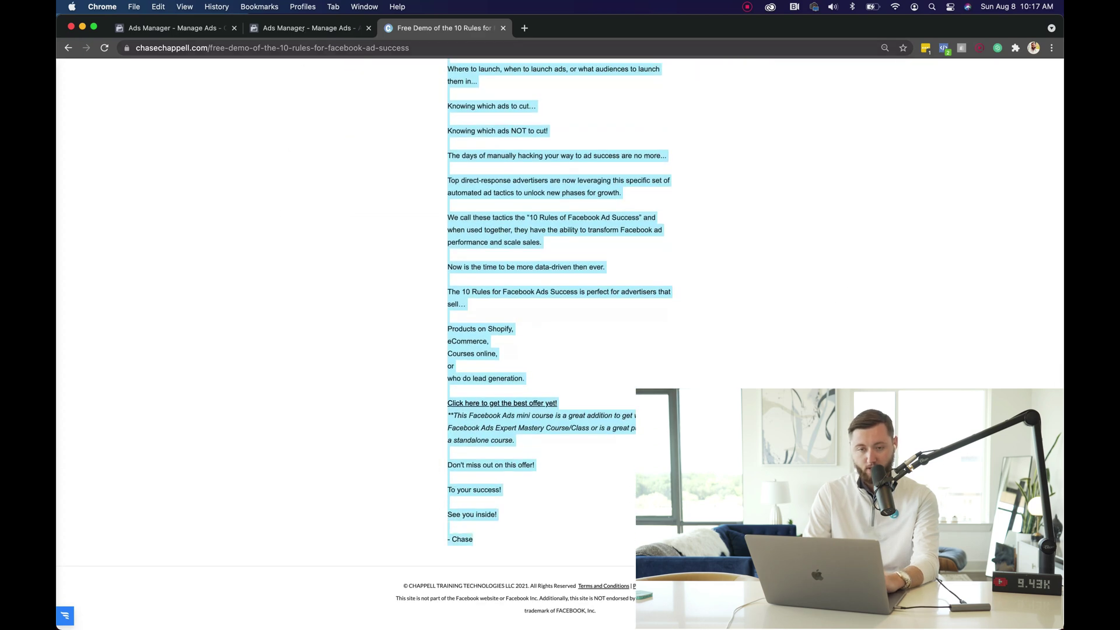
{"action": "key", "text": "super+c"}
{"action": "key", "text": "ctrl+shift+Tab"}
{"action": "key", "text": "super+v"}
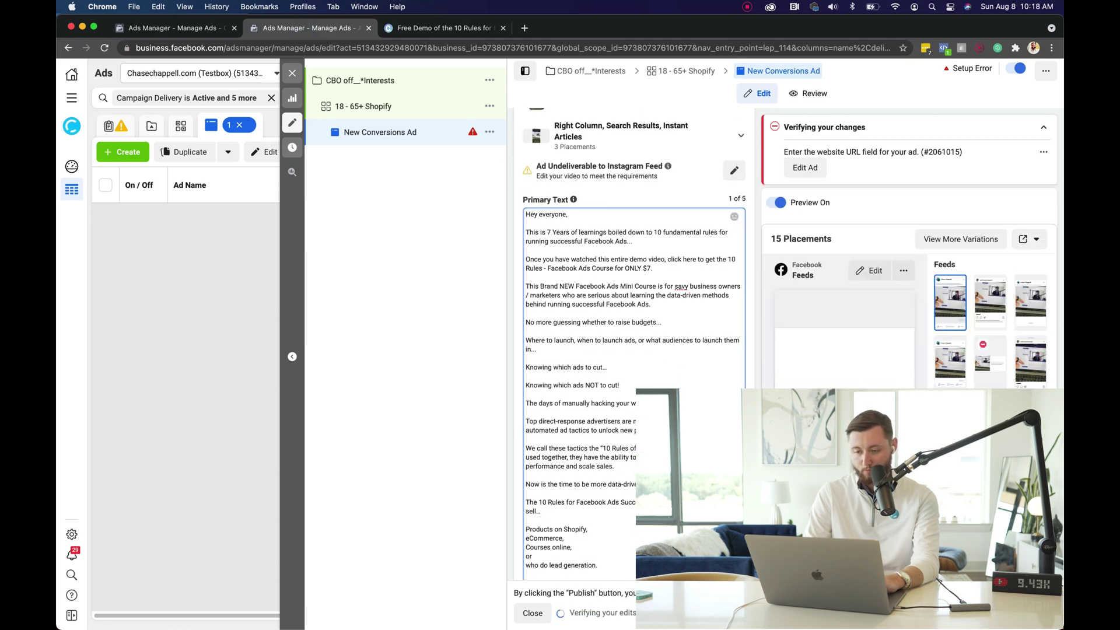
Remove the blank line after "Hey everyone," so the greeting and first sentence of the primary text share one line.
{"action": "scroll", "coordinate": [607, 233], "scroll_direction": "down", "scroll_amount": 3}
{"action": "scroll", "coordinate": [607, 155], "scroll_direction": "down", "scroll_amount": 2}
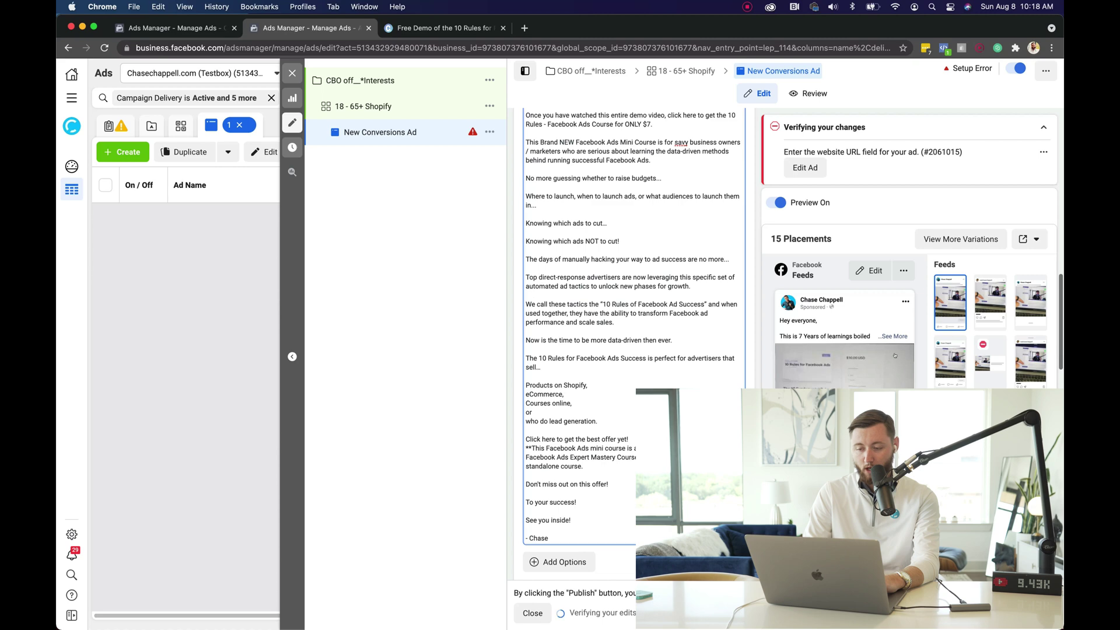
{"action": "scroll", "coordinate": [564, 292], "scroll_direction": "up", "scroll_amount": 5}
{"action": "scroll", "coordinate": [564, 292], "scroll_direction": "up", "scroll_amount": 1}
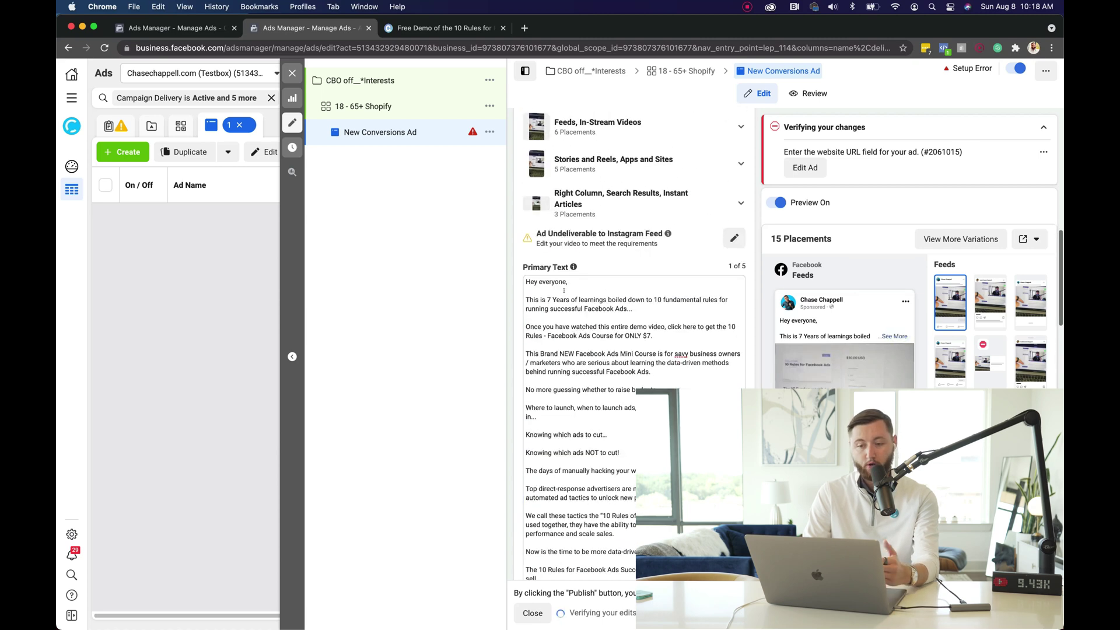
{"action": "left_click", "coordinate": [525, 296]}
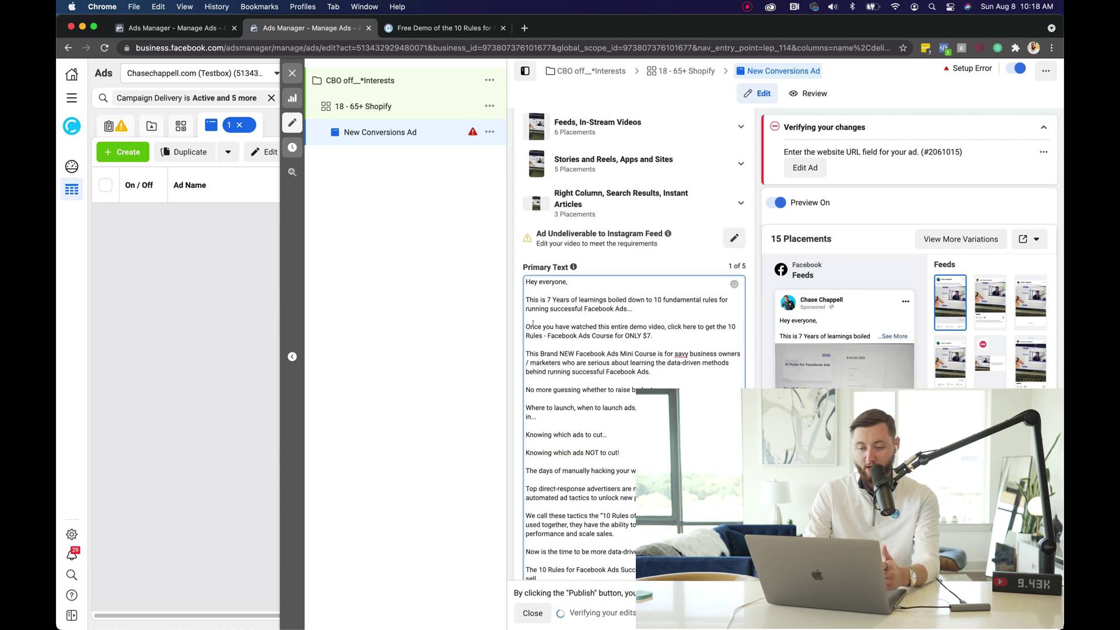
{"action": "key", "text": "BackSpace"}
{"action": "key", "text": "BackSpace"}
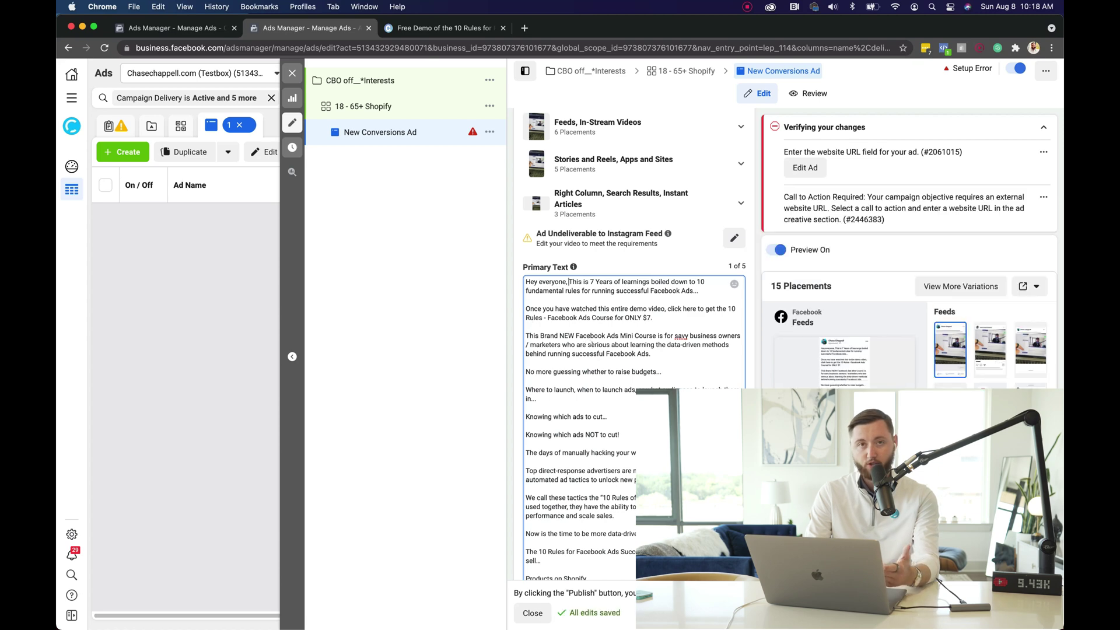
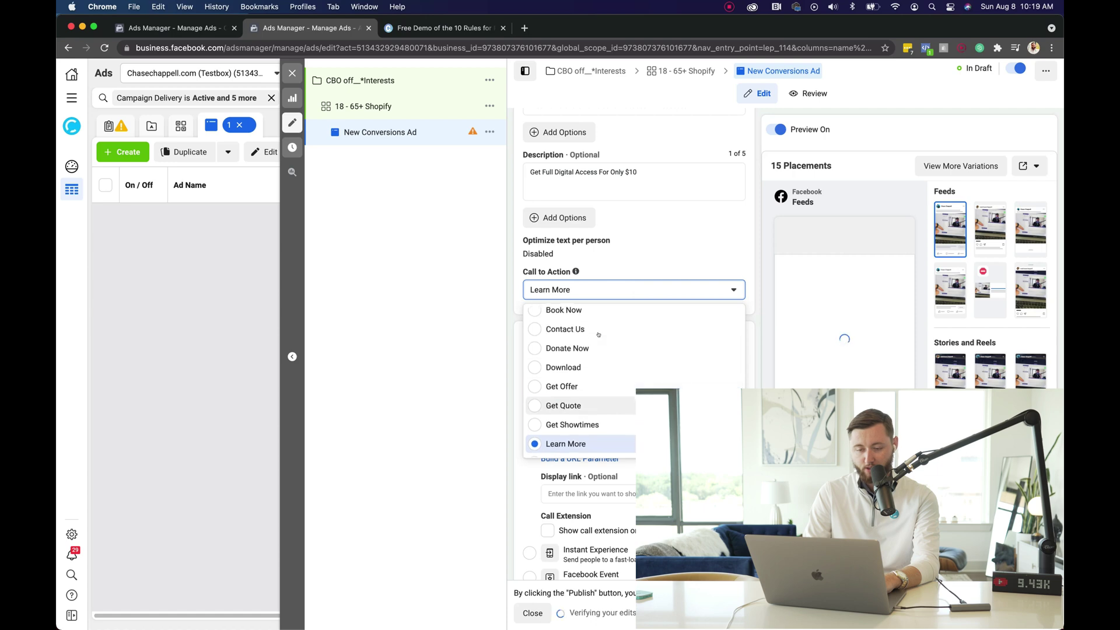
Check the call-to-action options, keeping Learn More, and review the ad's text, headline, description and website destination.
{"action": "scroll", "coordinate": [600, 341], "scroll_direction": "down", "scroll_amount": 5}
{"action": "left_click", "coordinate": [661, 295]}
{"action": "scroll", "coordinate": [630, 350], "scroll_direction": "up", "scroll_amount": 5}
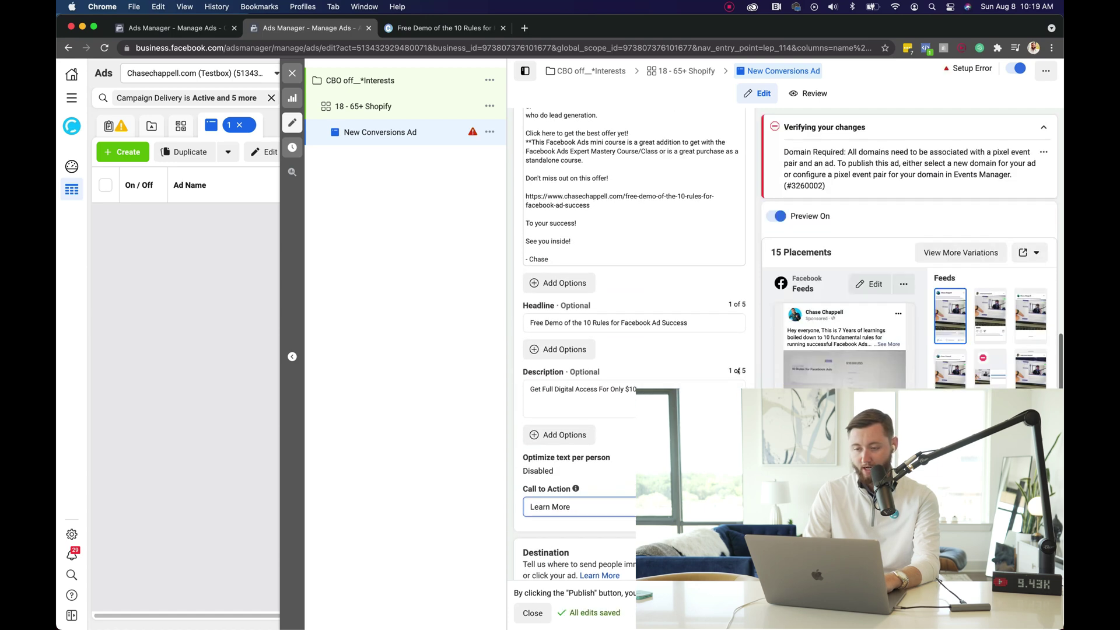
{"action": "scroll", "coordinate": [604, 290], "scroll_direction": "down", "scroll_amount": 10}
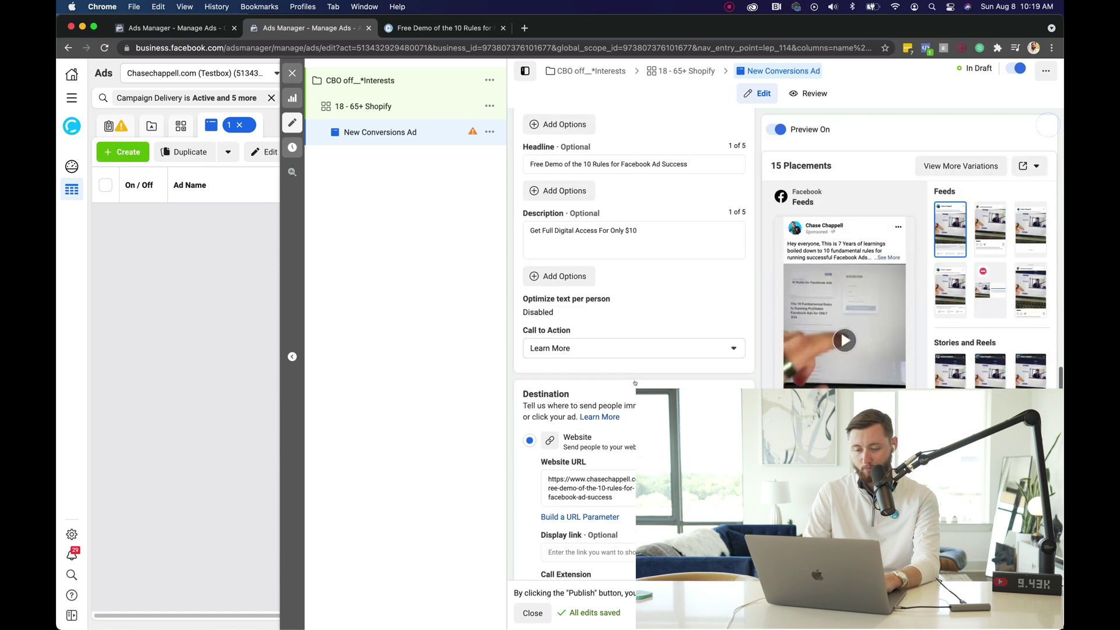
{"action": "mouse_move", "coordinate": [624, 276]}
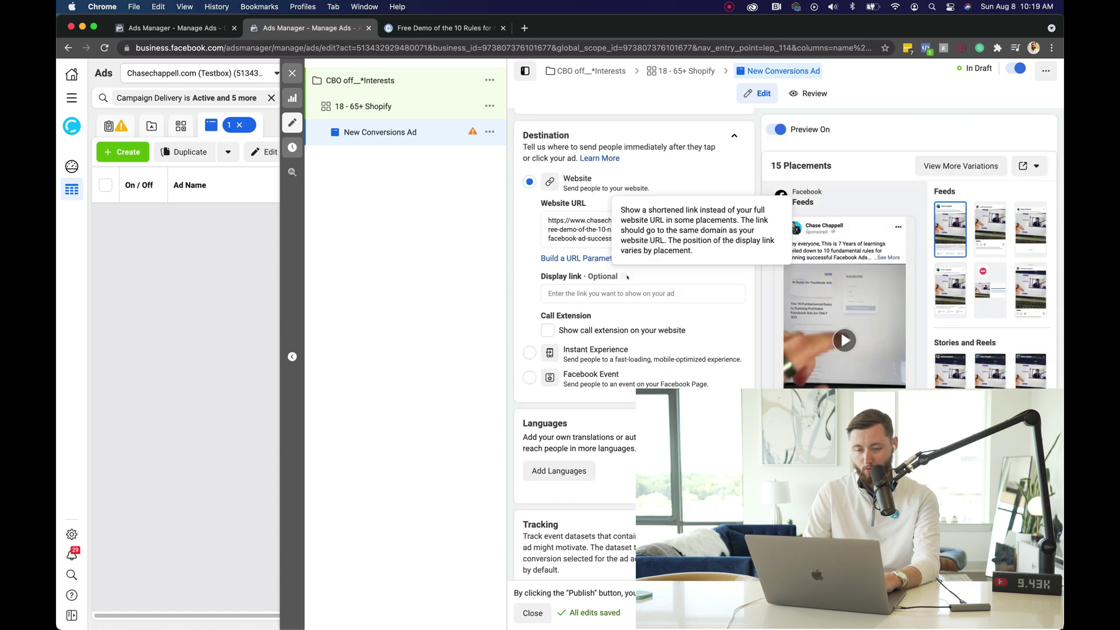
{"action": "scroll", "coordinate": [627, 274], "scroll_direction": "up", "scroll_amount": 2}
{"action": "scroll", "coordinate": [520, 353], "scroll_direction": "up", "scroll_amount": 10}
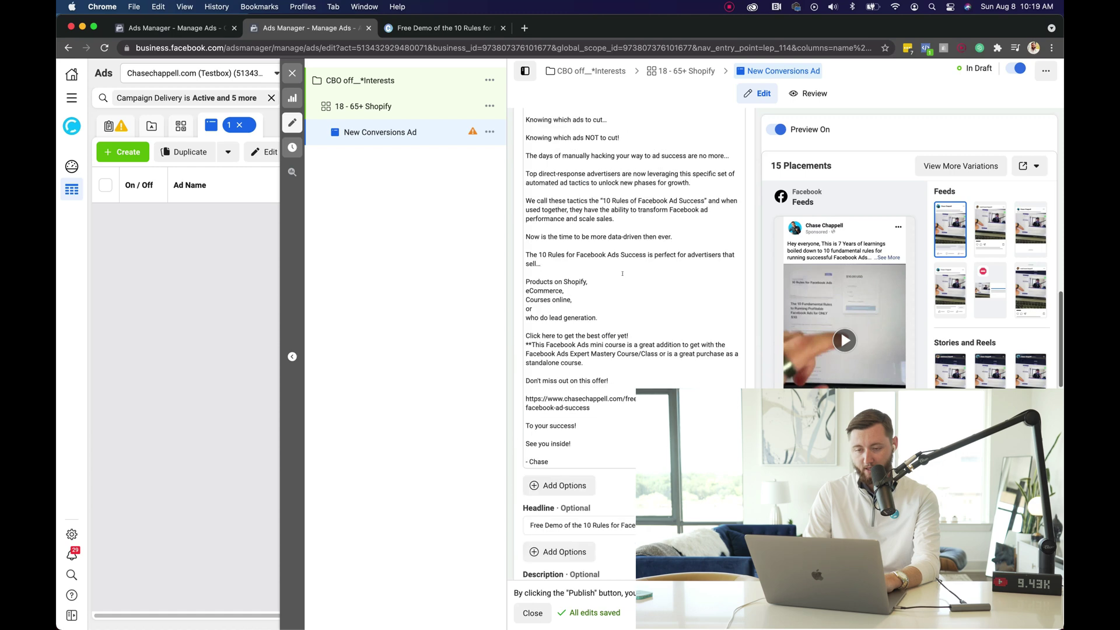
Copy the opening sentence of the primary text and add it to the custom text of the ad's name template.
{"action": "scroll", "coordinate": [623, 274], "scroll_direction": "up", "scroll_amount": 8}
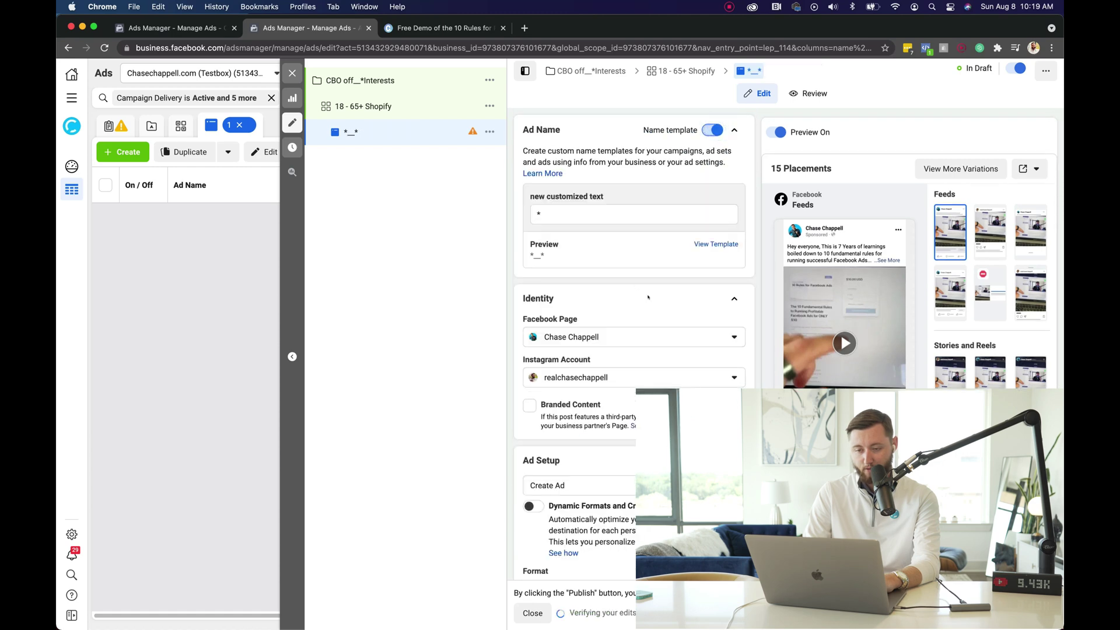
{"action": "scroll", "coordinate": [636, 298], "scroll_direction": "down", "scroll_amount": 5}
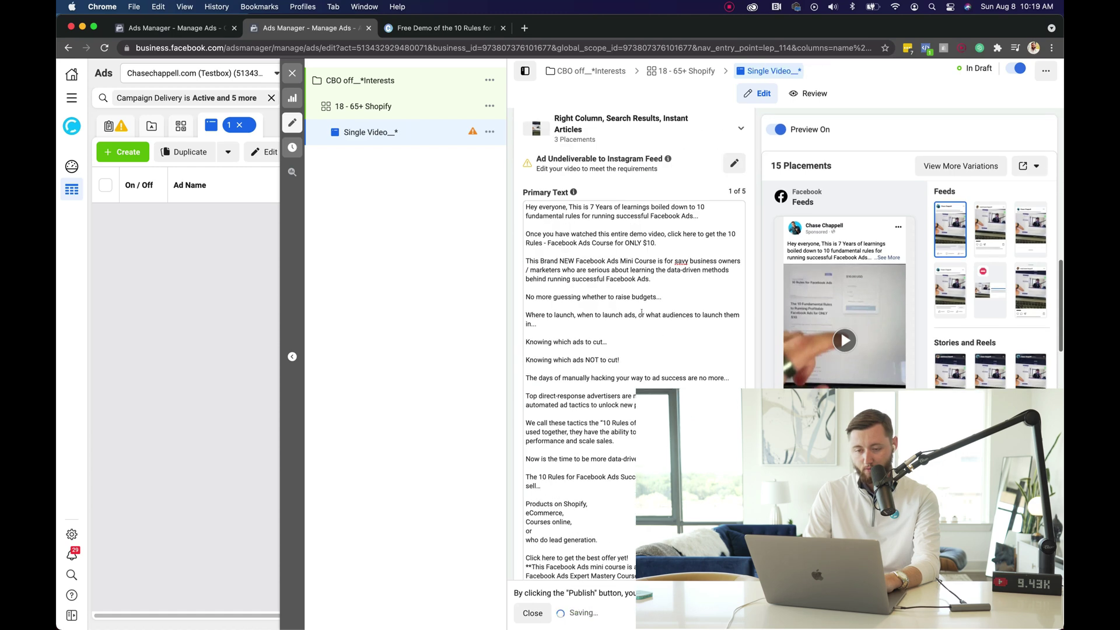
{"action": "left_click_drag", "start_coordinate": [700, 217], "coordinate": [529, 206]}
{"action": "scroll", "coordinate": [529, 204], "scroll_direction": "up", "scroll_amount": 5}
{"action": "left_click", "coordinate": [614, 208]}
{"action": "type", "text": "Hey everyone, This is 7 Years of learnings boiled down to 10 fundamental rules for running successful Facebook Ads."}
{"action": "scroll", "coordinate": [639, 276], "scroll_direction": "down", "scroll_amount": 5}
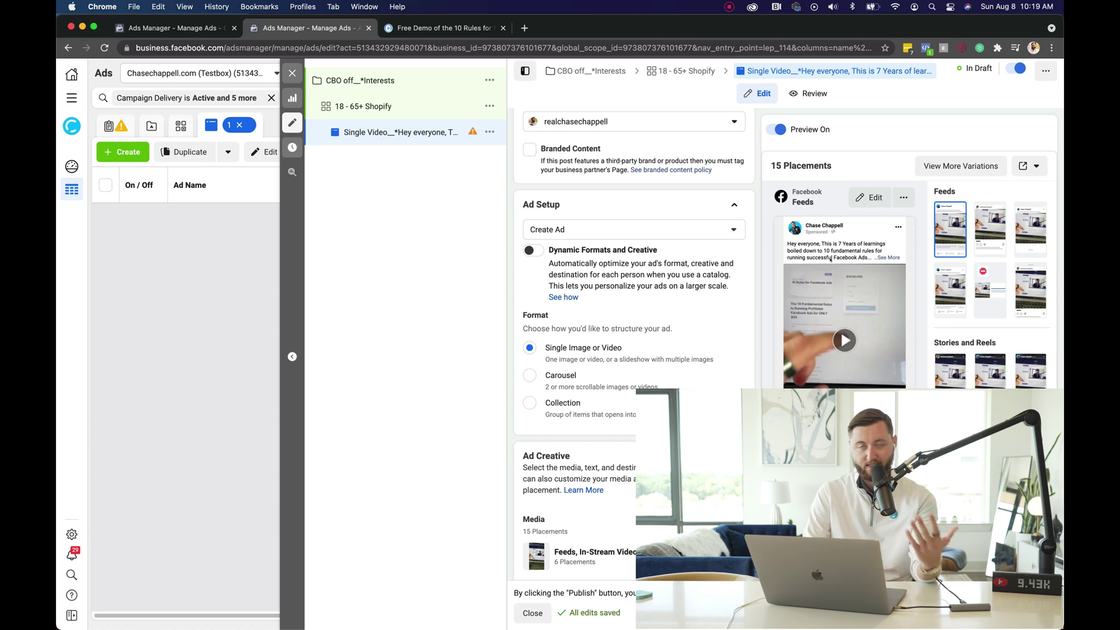
Copy the rocket emoji from Emojipedia and append it to the headline "Free Demo of the 10 Rules for Facebook Ad Success".
{"action": "scroll", "coordinate": [630, 374], "scroll_direction": "down", "scroll_amount": 5}
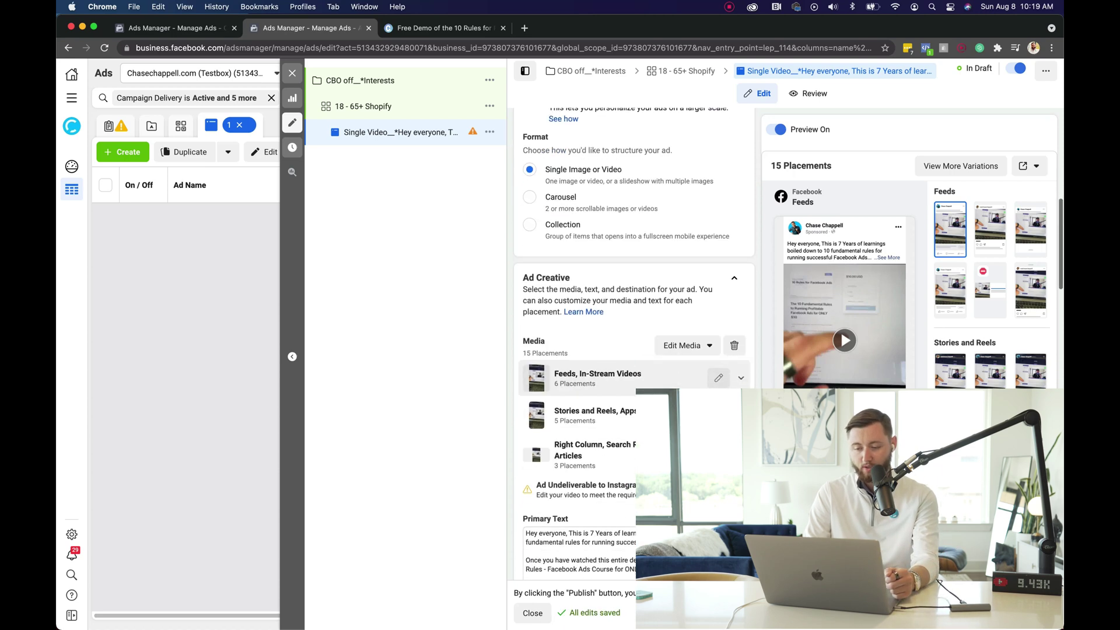
{"action": "scroll", "coordinate": [630, 376], "scroll_direction": "down", "scroll_amount": 2}
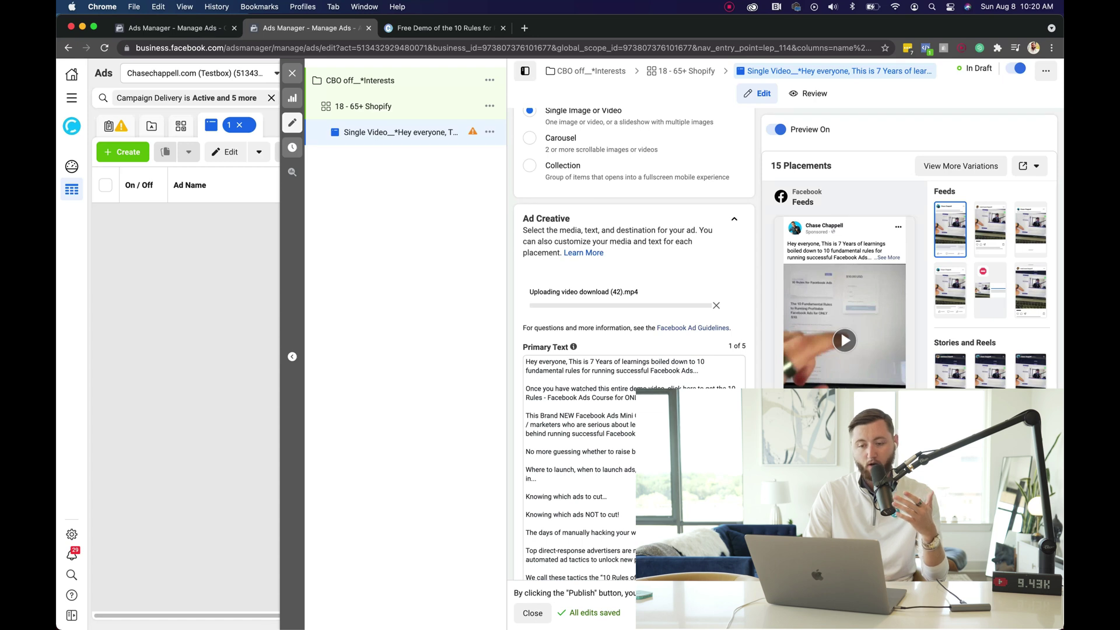
{"action": "scroll", "coordinate": [633, 351], "scroll_direction": "down", "scroll_amount": 1}
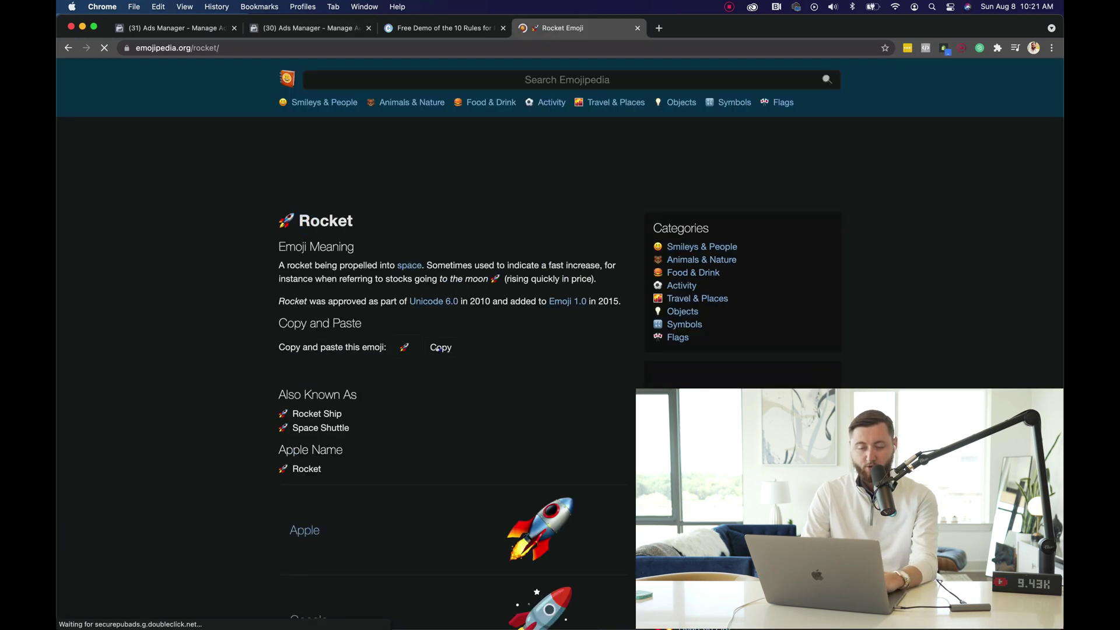
{"action": "left_click", "coordinate": [438, 348]}
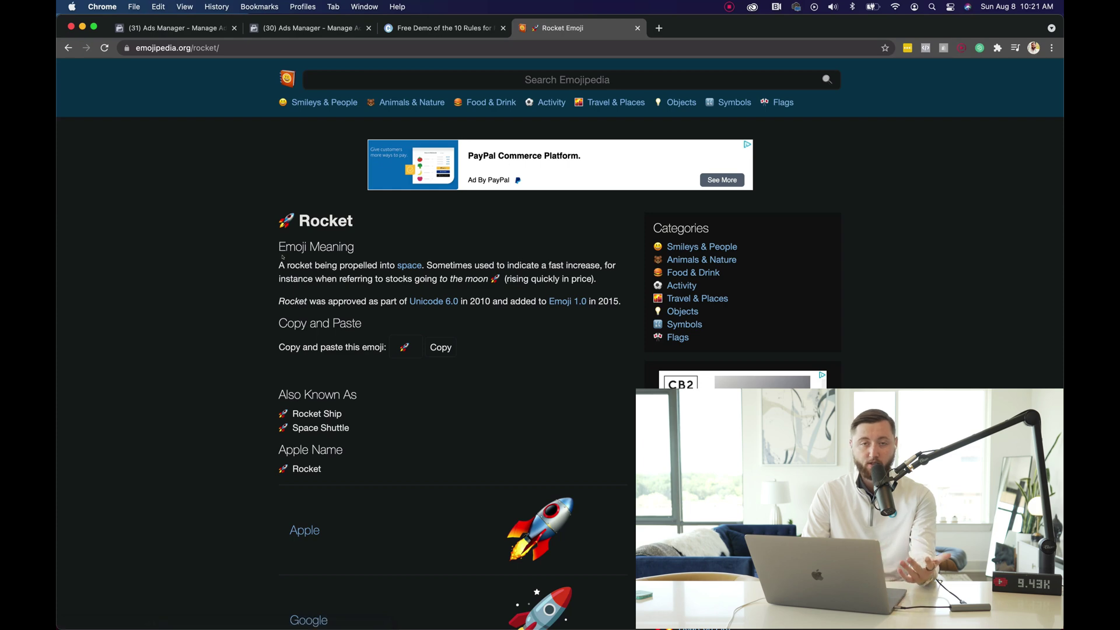
{"action": "left_click", "coordinate": [309, 28]}
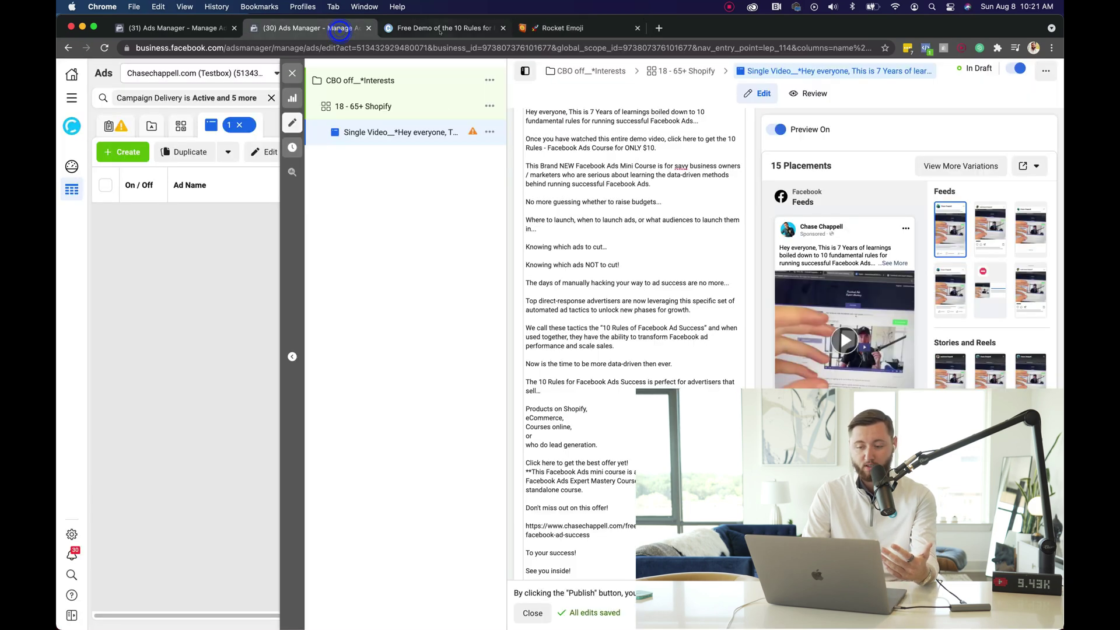
{"action": "scroll", "coordinate": [600, 445], "scroll_direction": "down", "scroll_amount": 5}
{"action": "left_click", "coordinate": [703, 372]}
{"action": "key", "text": "super+v"}
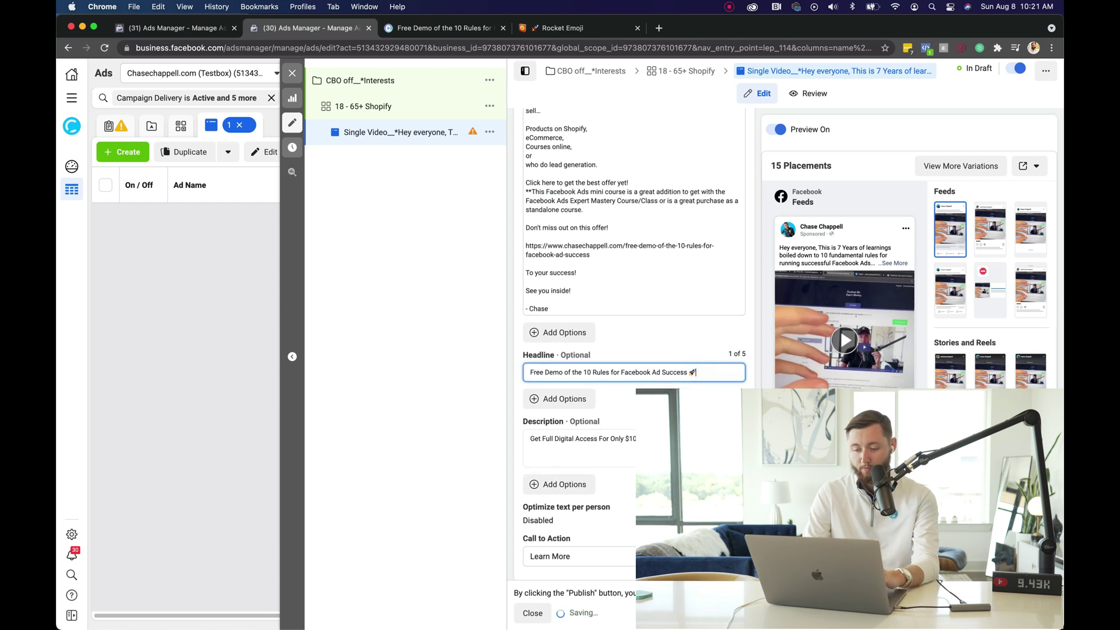
{"action": "scroll", "coordinate": [635, 350], "scroll_direction": "down", "scroll_amount": 1}
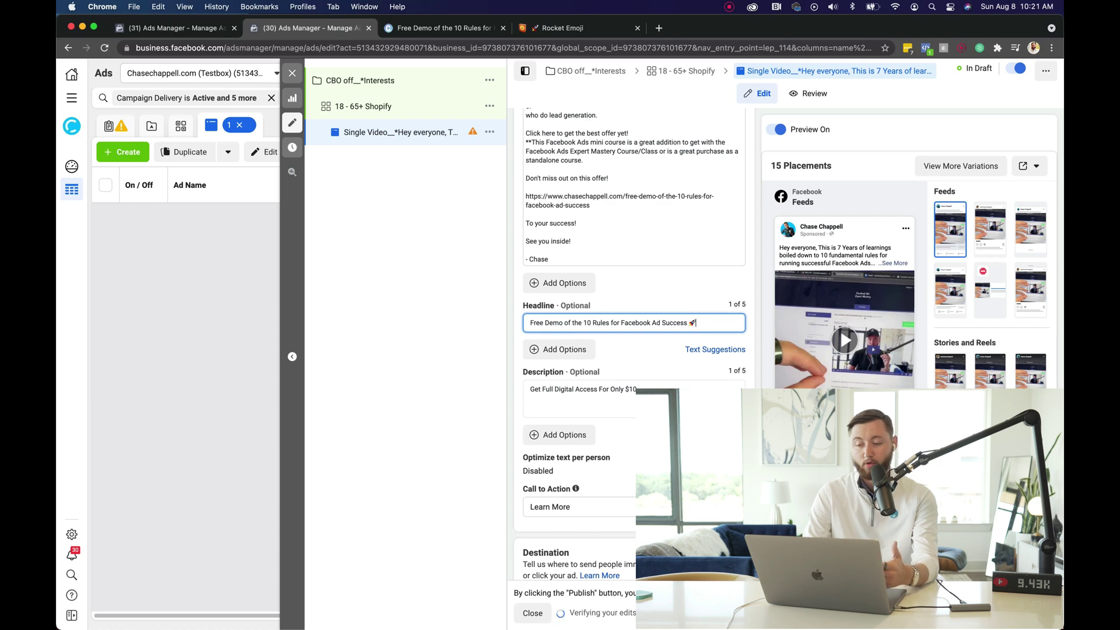
{"action": "scroll", "coordinate": [634, 362], "scroll_direction": "down", "scroll_amount": 10}
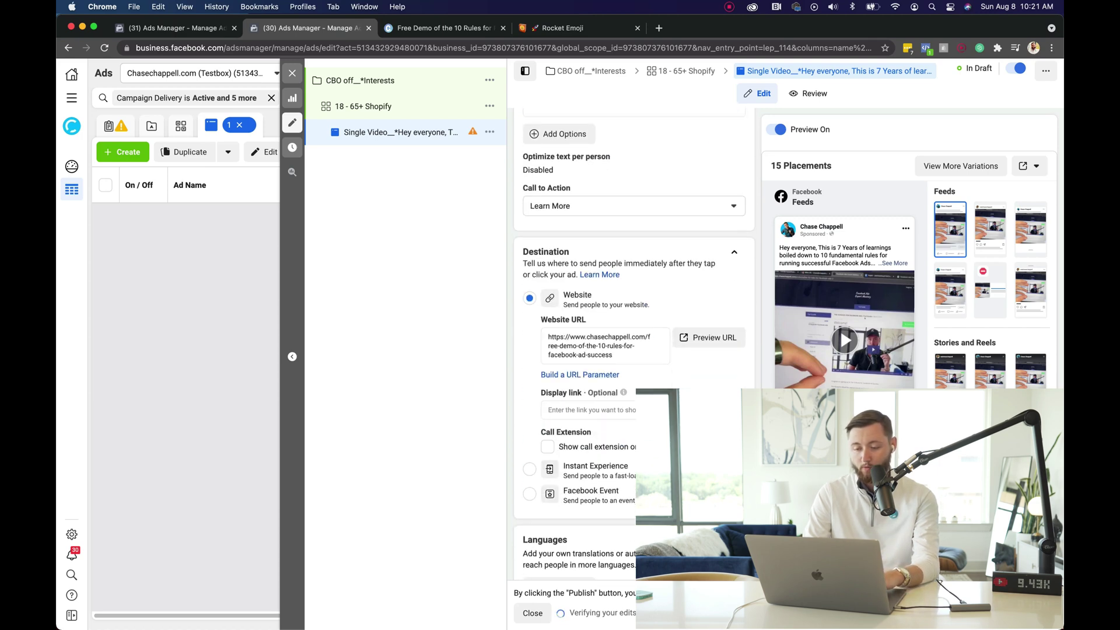
{"action": "scroll", "coordinate": [634, 350], "scroll_direction": "down", "scroll_amount": 6}
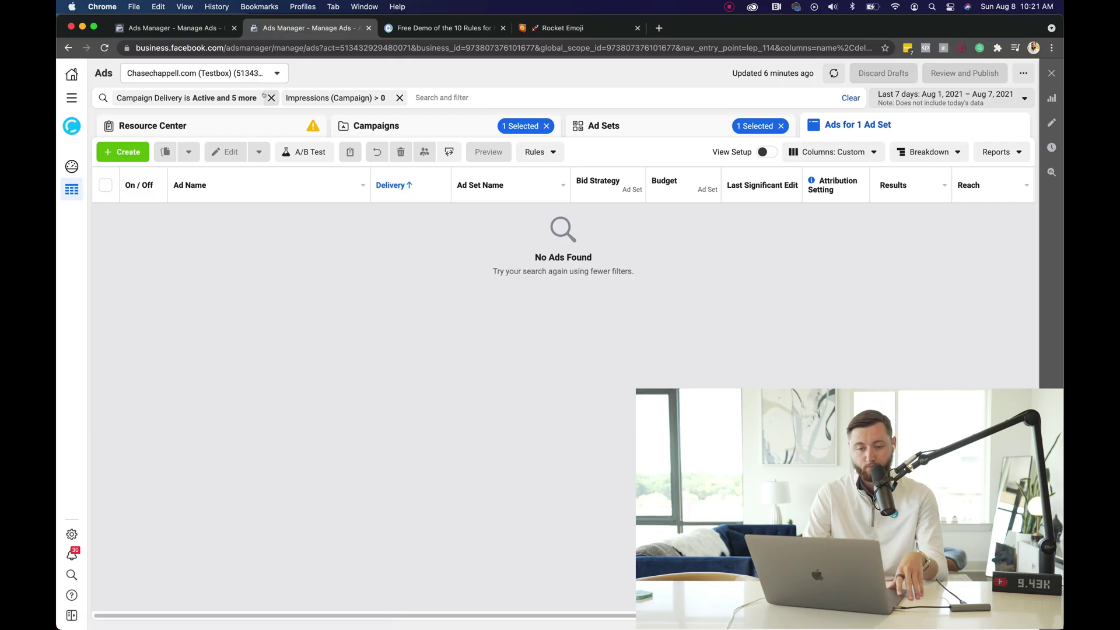
Remove the campaign delivery and impressions filters from the ads list and turn off the single video ad.
{"action": "left_click", "coordinate": [263, 97]}
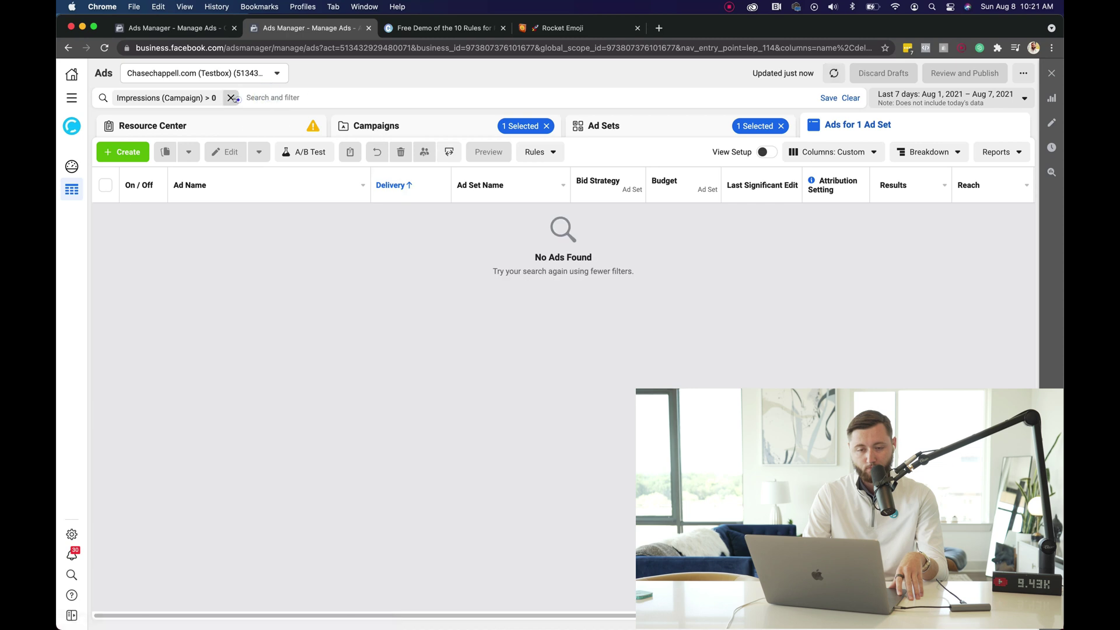
{"action": "left_click", "coordinate": [231, 98]}
{"action": "left_click", "coordinate": [394, 224]}
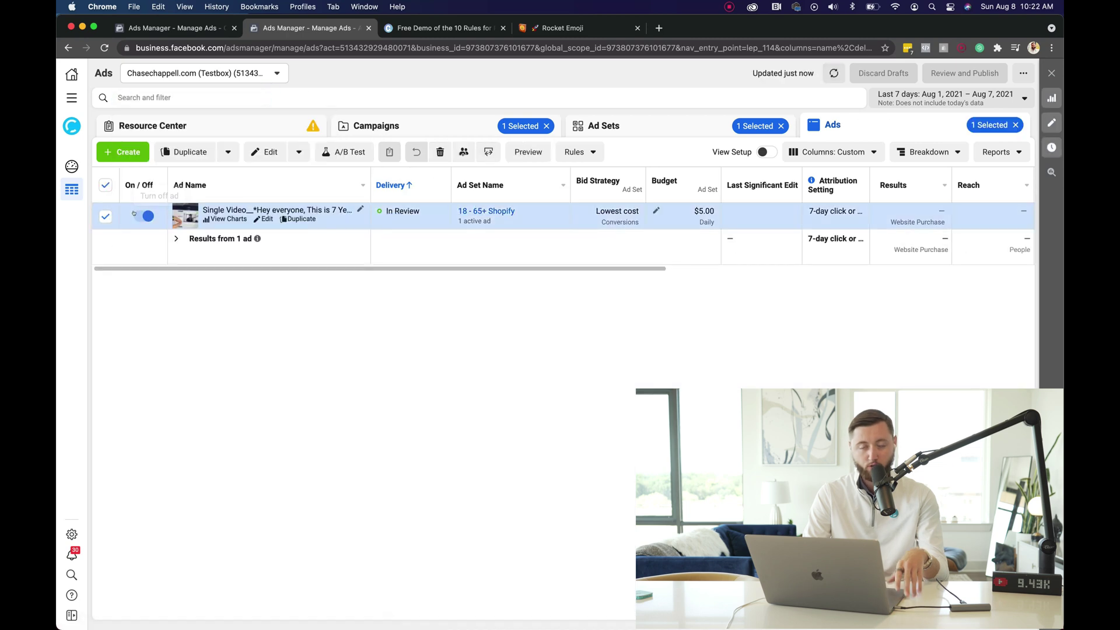
{"action": "left_click", "coordinate": [140, 215]}
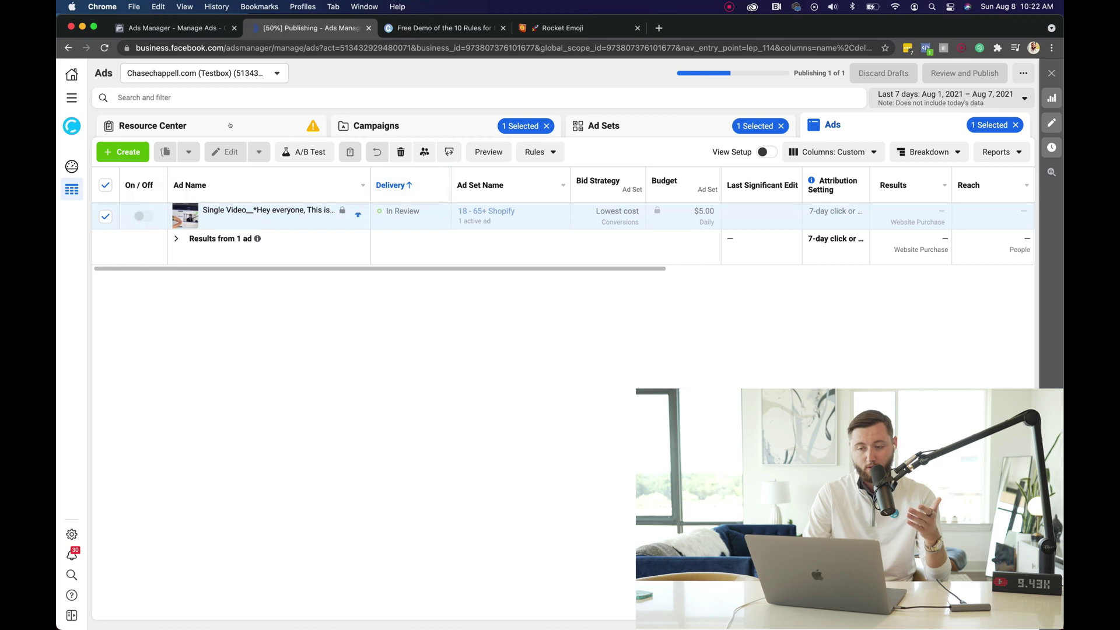
Reload the ads list, open the video ad for editing and switch its ad setup to Use Existing Post.
{"action": "key", "text": "super+r"}
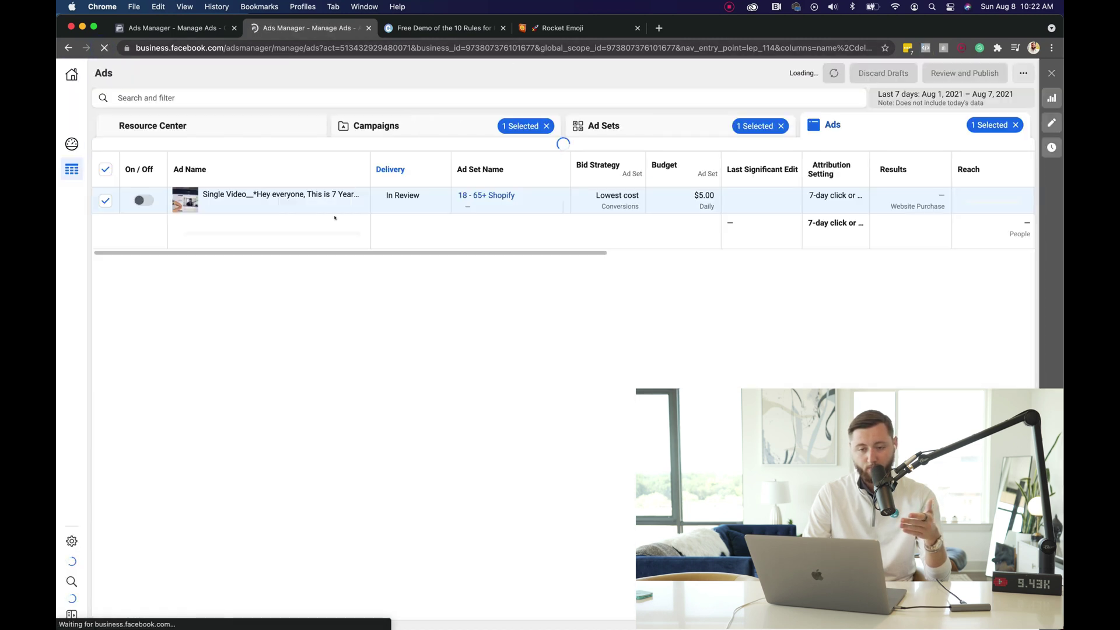
{"action": "left_click", "coordinate": [266, 222]}
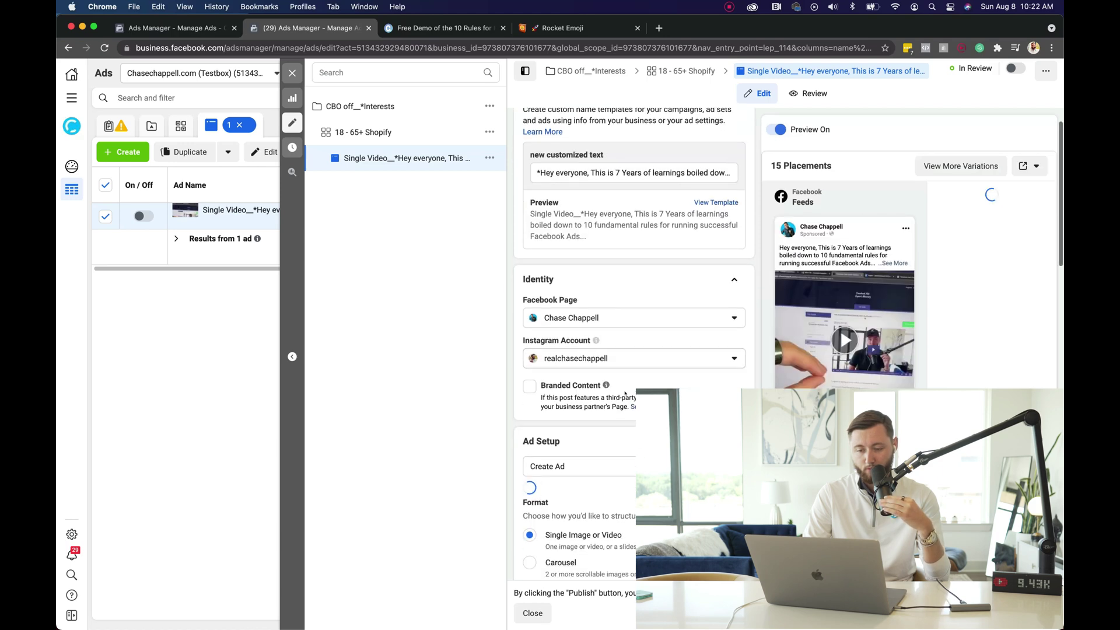
{"action": "left_click", "coordinate": [649, 375]}
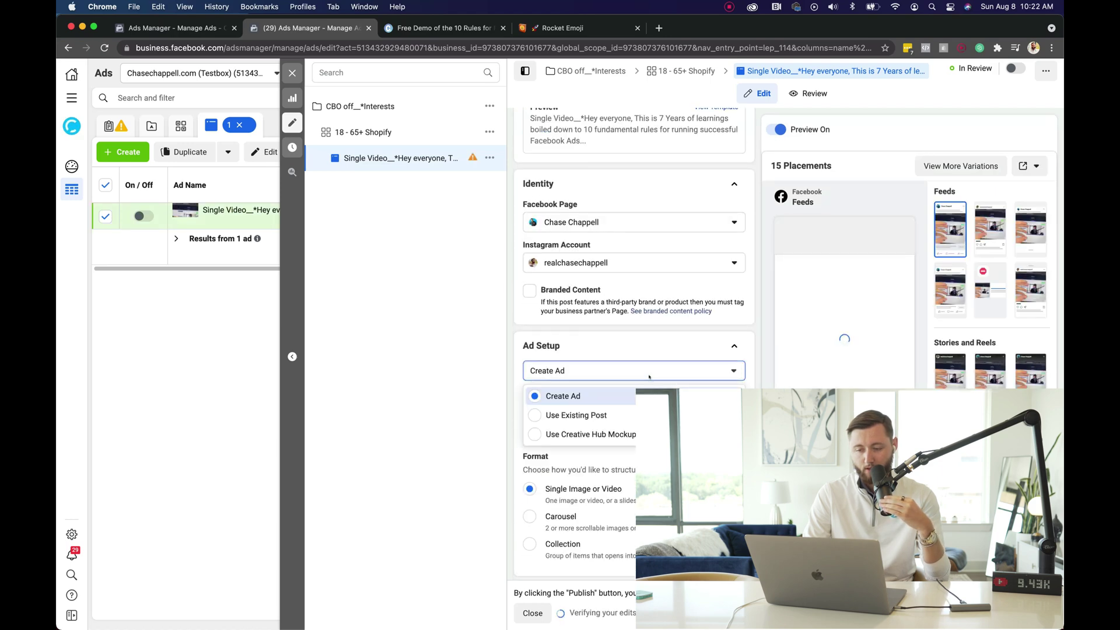
{"action": "left_click", "coordinate": [626, 415]}
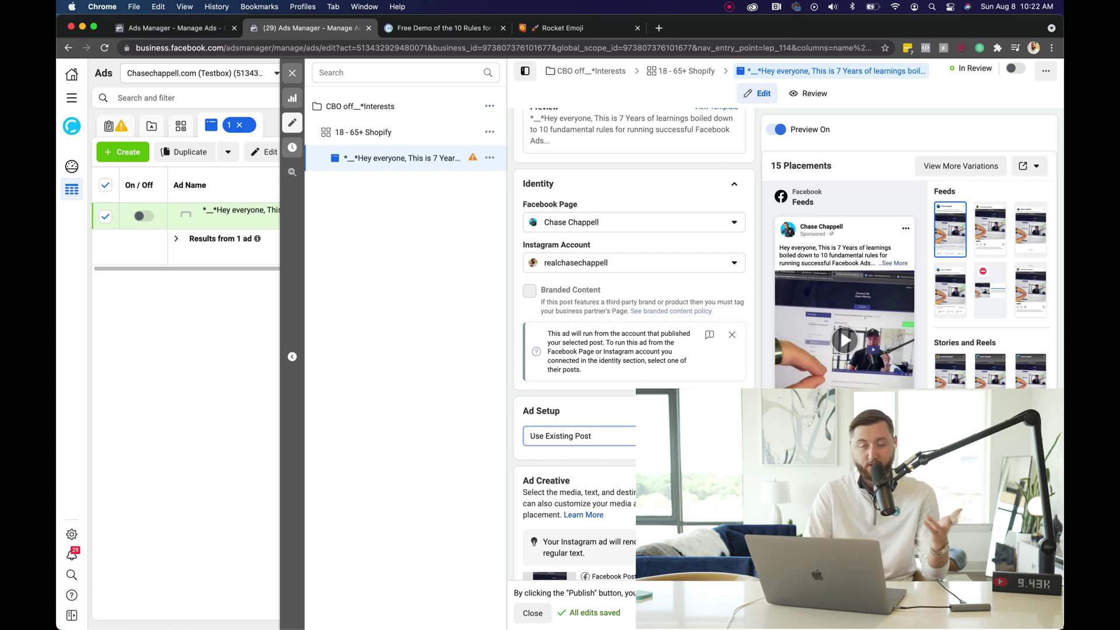
{"action": "scroll", "coordinate": [634, 350], "scroll_direction": "down", "scroll_amount": 5}
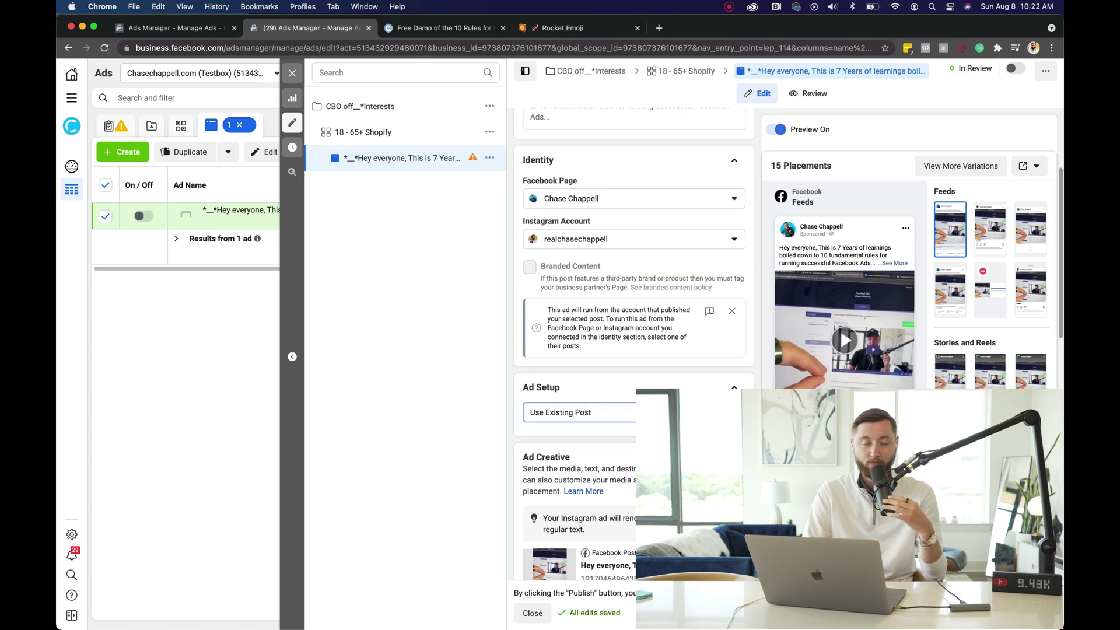
{"action": "scroll", "coordinate": [634, 344], "scroll_direction": "down", "scroll_amount": 15}
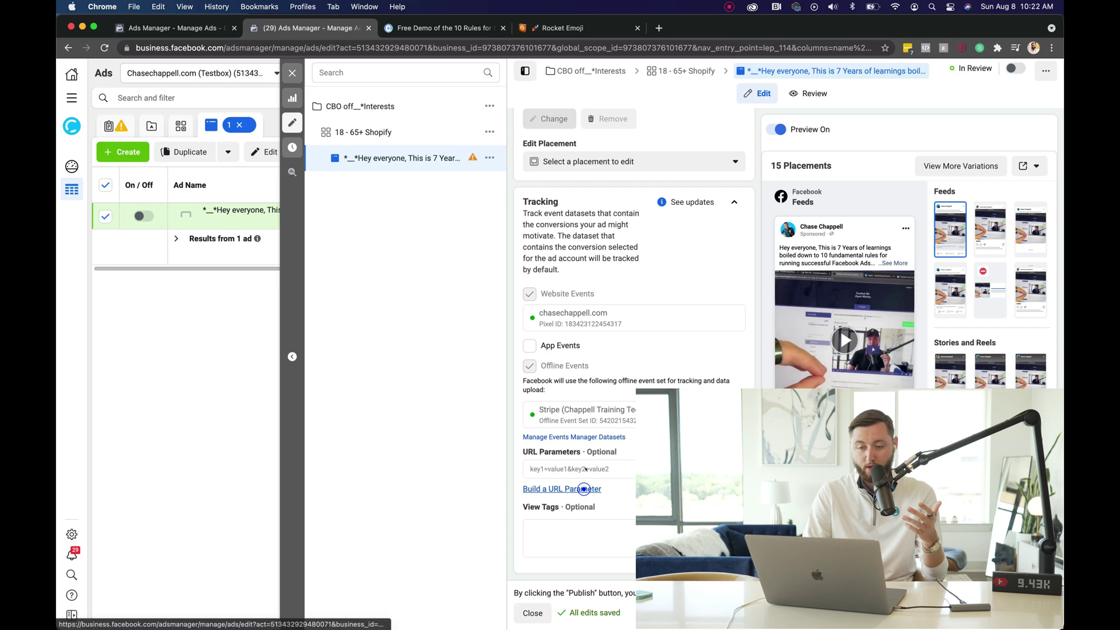
Start building the ad's URL parameters with campaign source {{site_source_name}} and campaign medium {{adset.name}}.
{"action": "left_click", "coordinate": [562, 489]}
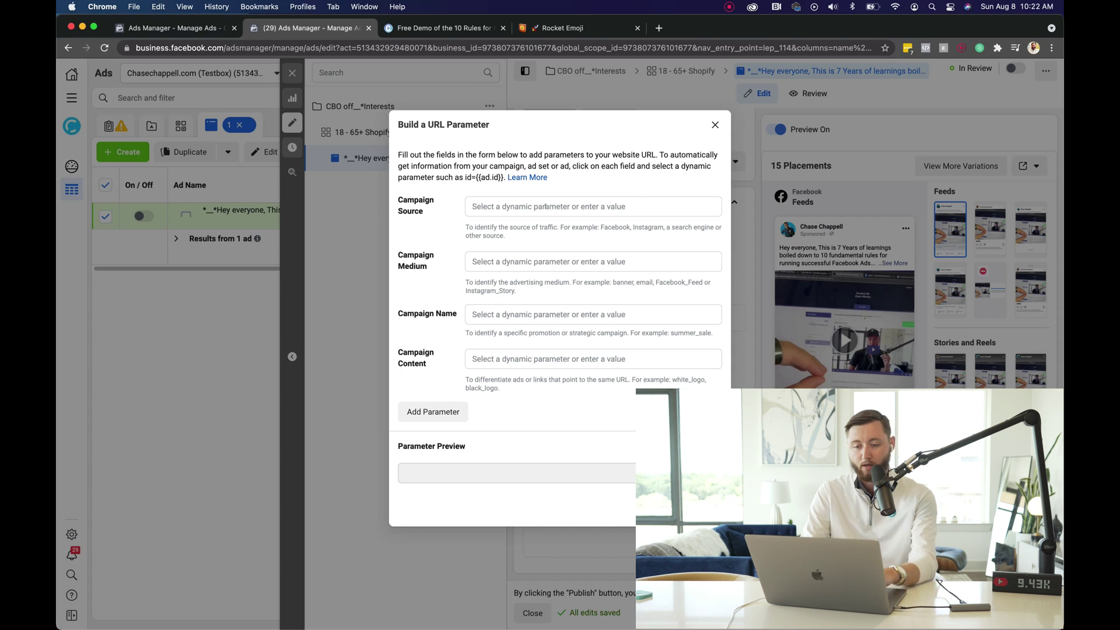
{"action": "left_click", "coordinate": [546, 207]}
{"action": "type", "text": "source"}
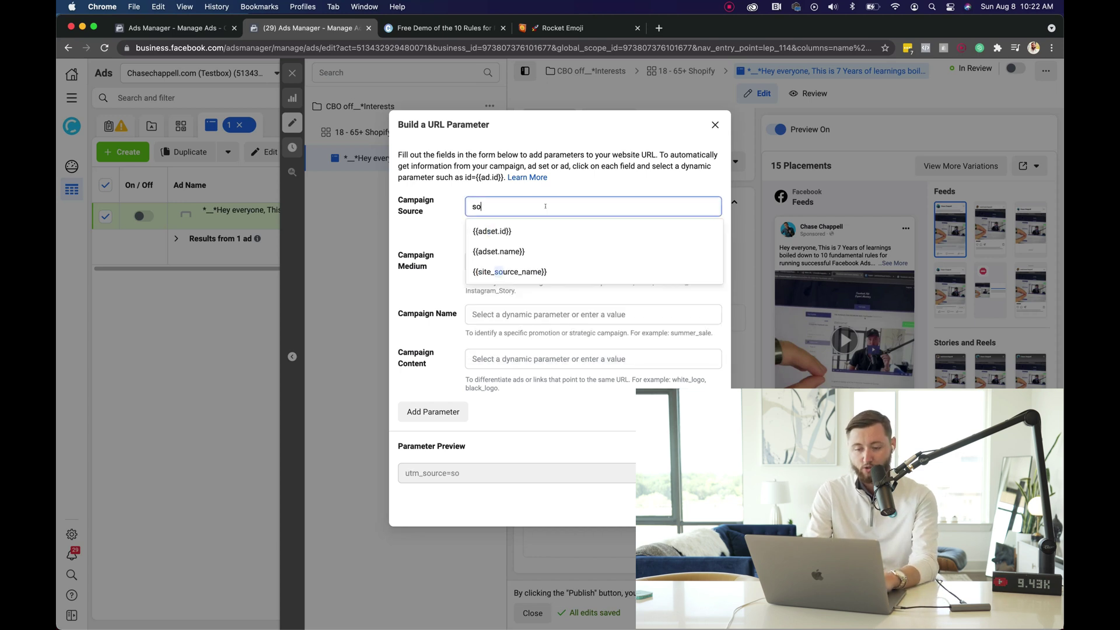
{"action": "left_click", "coordinate": [530, 233]}
{"action": "left_click", "coordinate": [538, 261]}
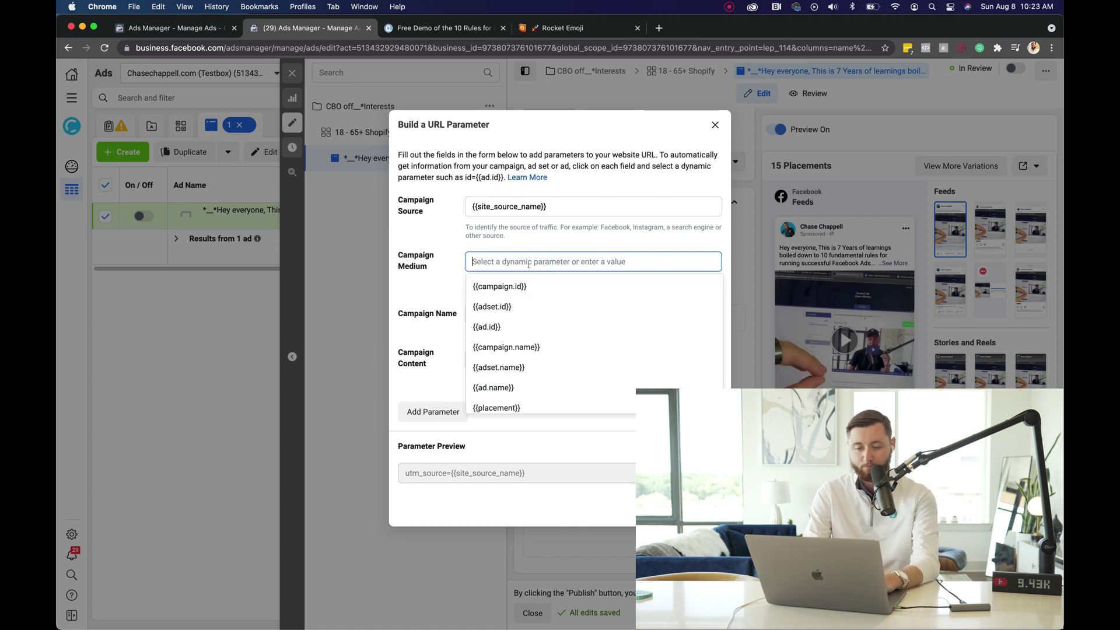
{"action": "scroll", "coordinate": [527, 368], "scroll_direction": "down", "scroll_amount": 1}
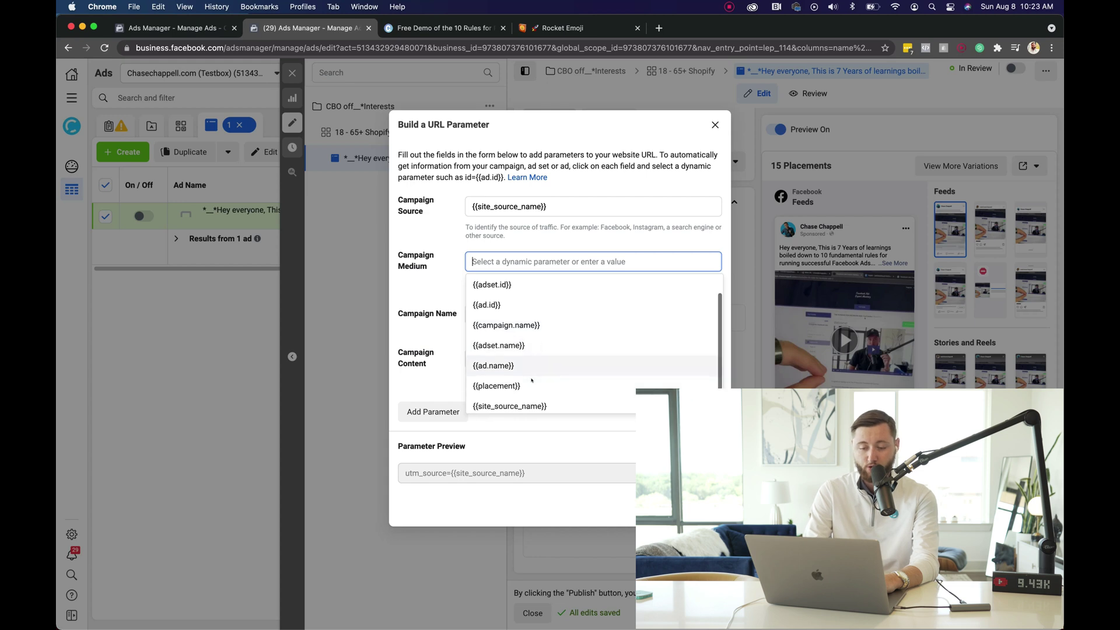
{"action": "scroll", "coordinate": [532, 380], "scroll_direction": "up", "scroll_amount": 1}
{"action": "left_click", "coordinate": [543, 368]}
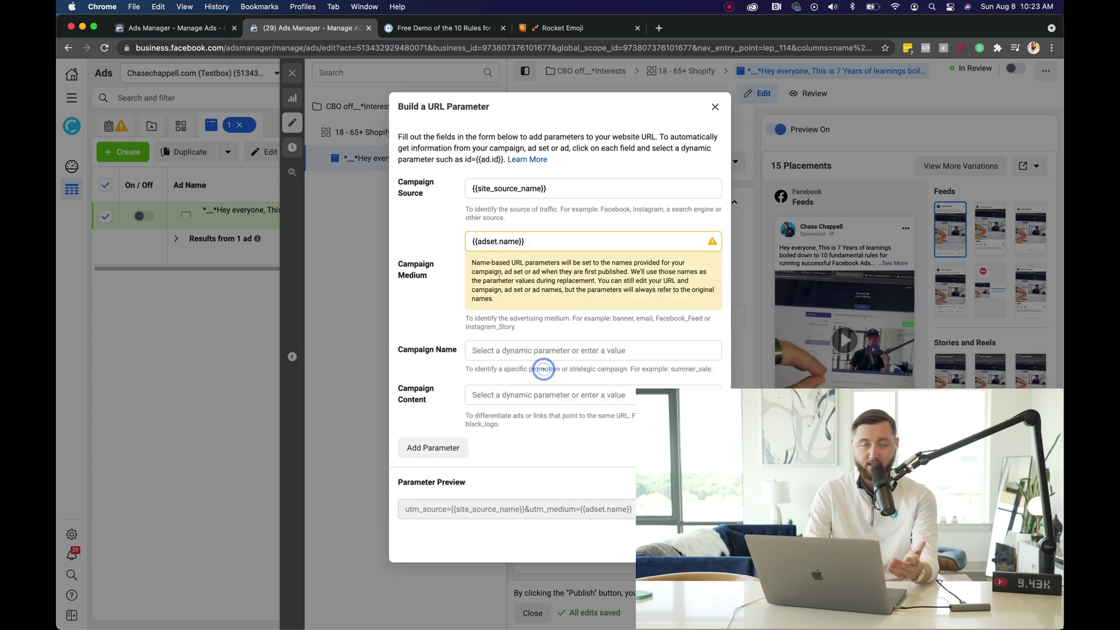
Set the URL parameters' campaign name to {{campaign.name}} and campaign content to {{ad.name}}, and apply them to the ad.
{"action": "left_click", "coordinate": [497, 350]}
{"action": "left_click", "coordinate": [543, 431]}
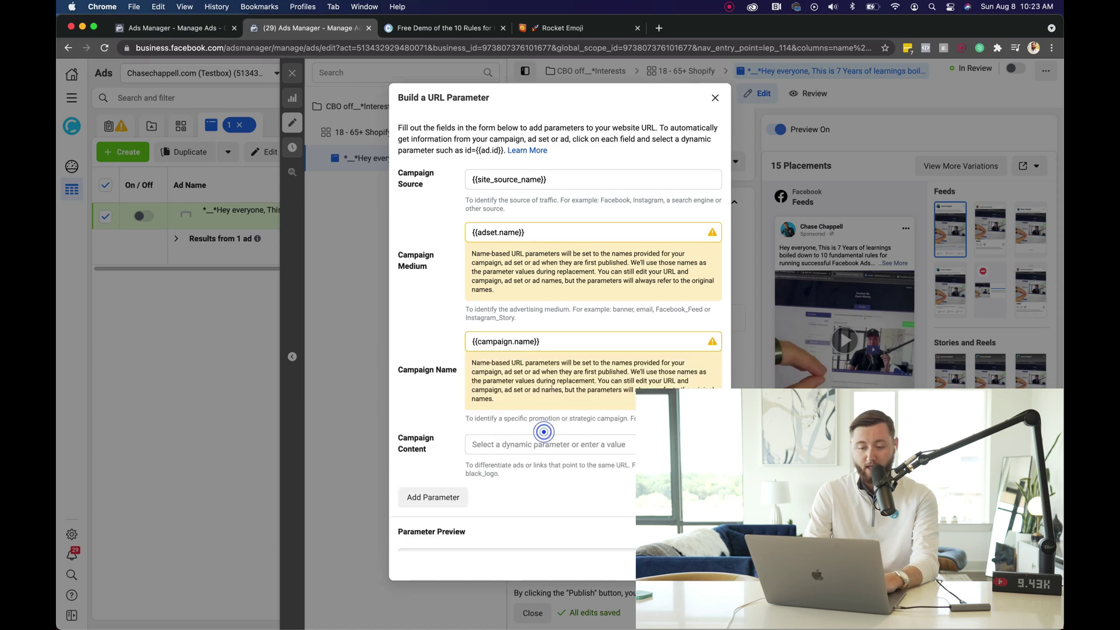
{"action": "left_click", "coordinate": [543, 432]}
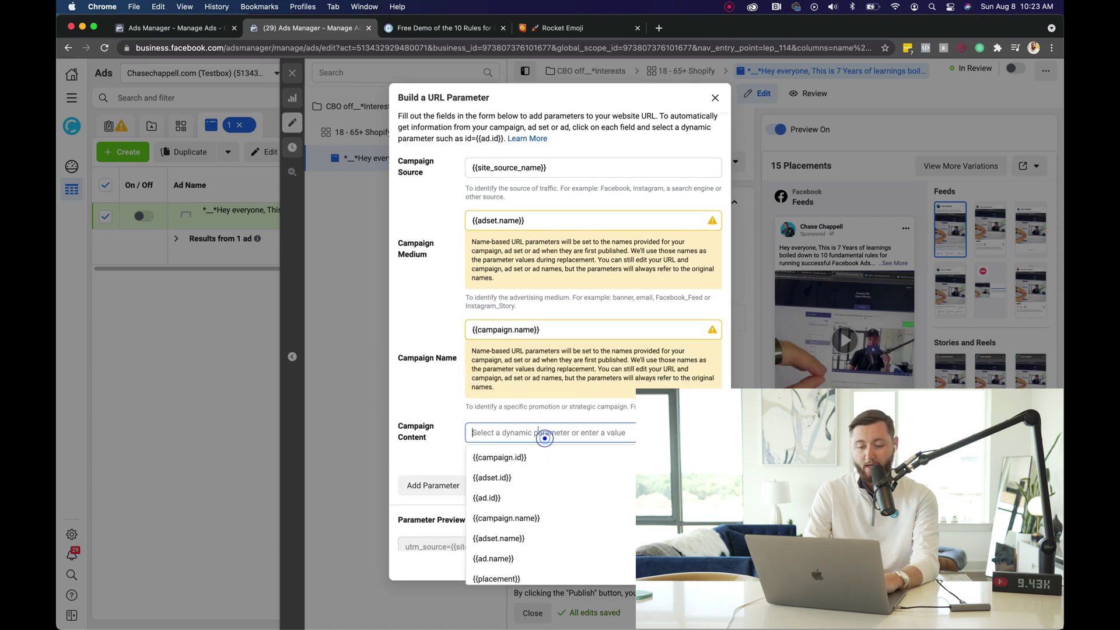
{"action": "scroll", "coordinate": [503, 421], "scroll_direction": "down", "scroll_amount": 2}
{"action": "left_click", "coordinate": [523, 501]}
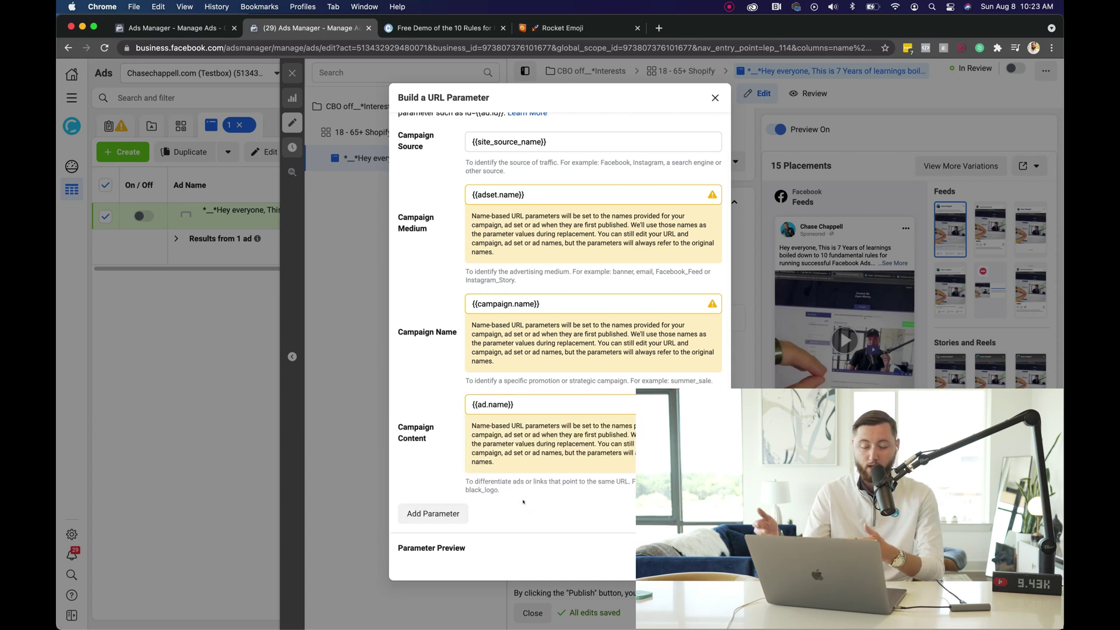
{"action": "scroll", "coordinate": [545, 506], "scroll_direction": "down", "scroll_amount": 2}
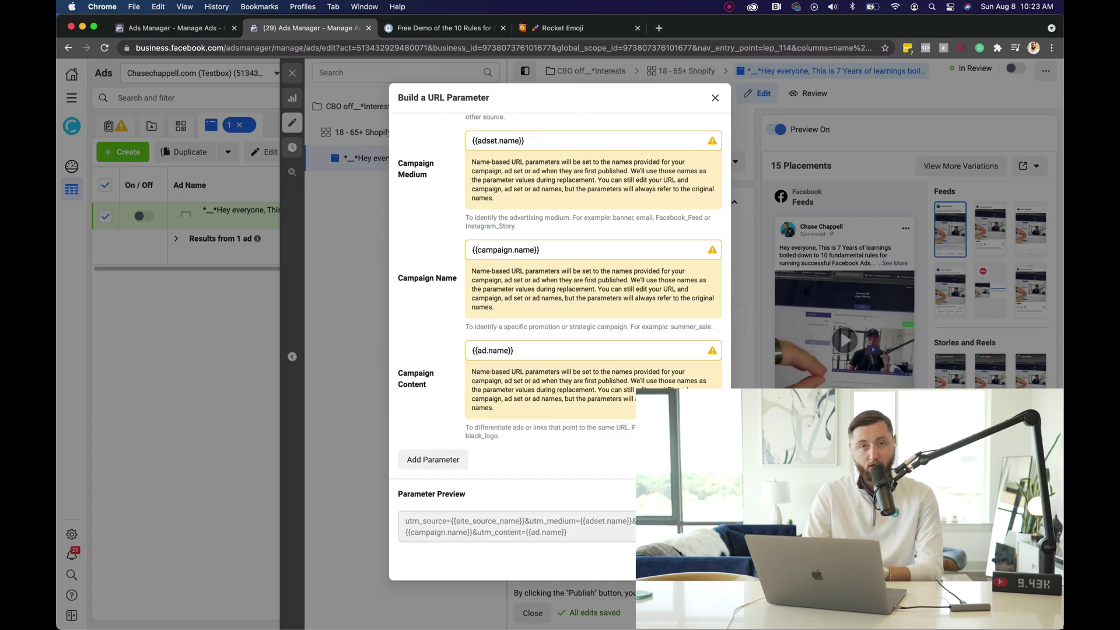
{"action": "left_click", "coordinate": [700, 561]}
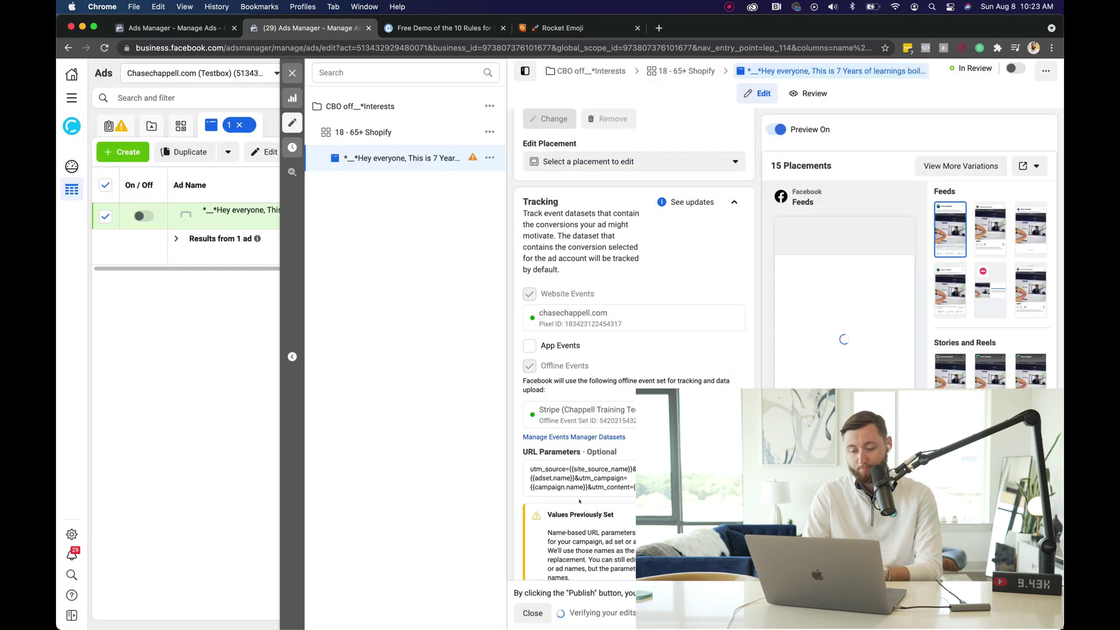
{"action": "scroll", "coordinate": [590, 411], "scroll_direction": "up", "scroll_amount": 4}
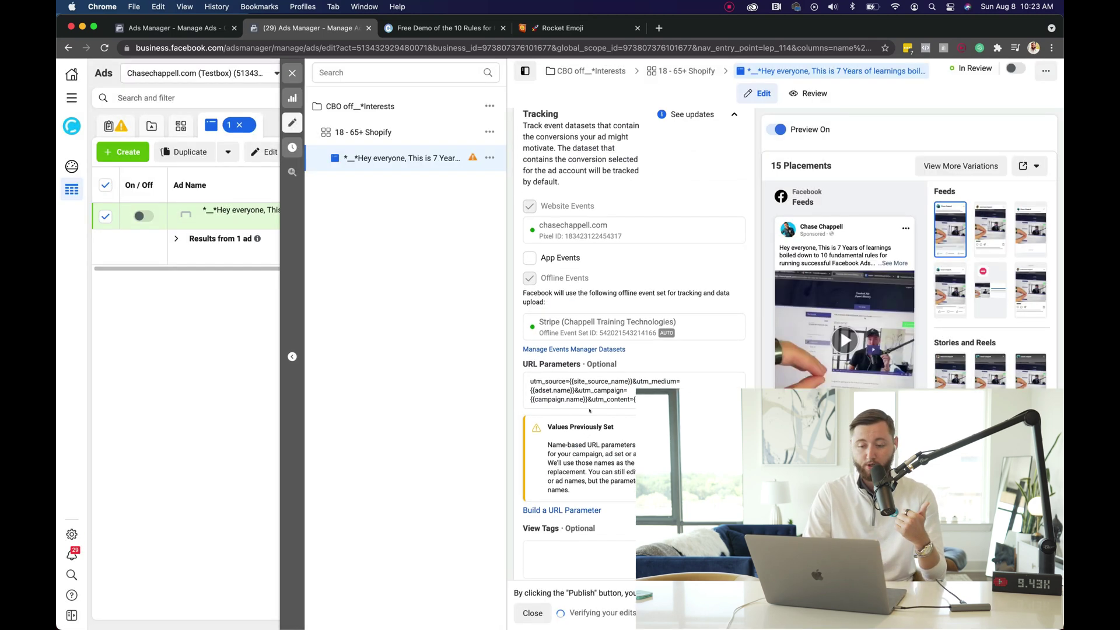
{"action": "scroll", "coordinate": [602, 497], "scroll_direction": "up", "scroll_amount": 5}
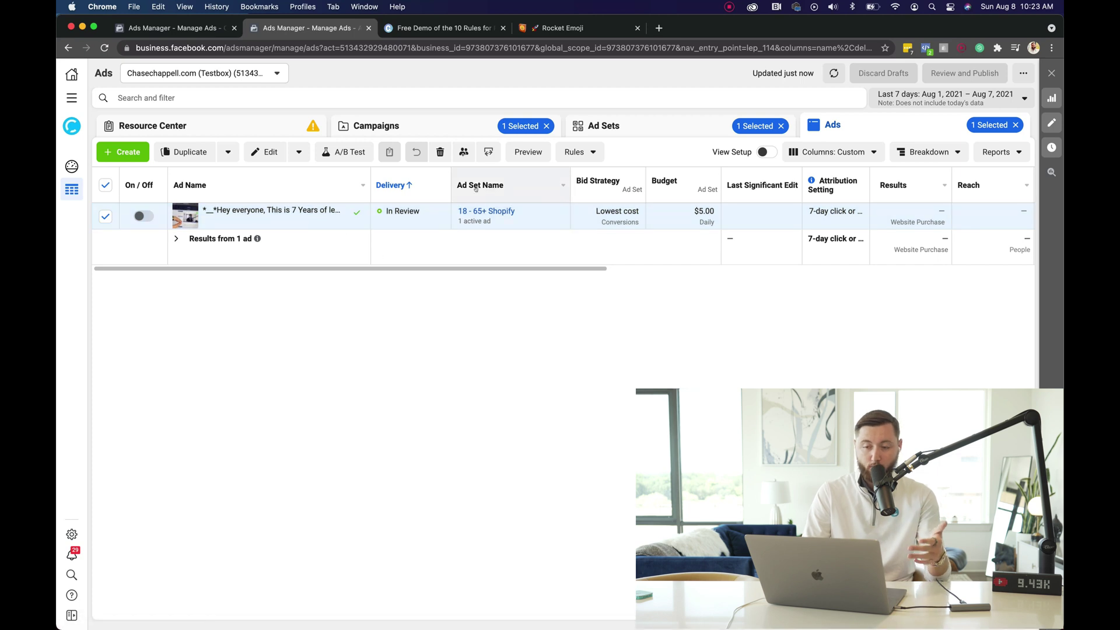
Go to the ad sets list and duplicate the "18 - 65+ Shopify" ad set.
{"action": "left_click", "coordinate": [662, 133]}
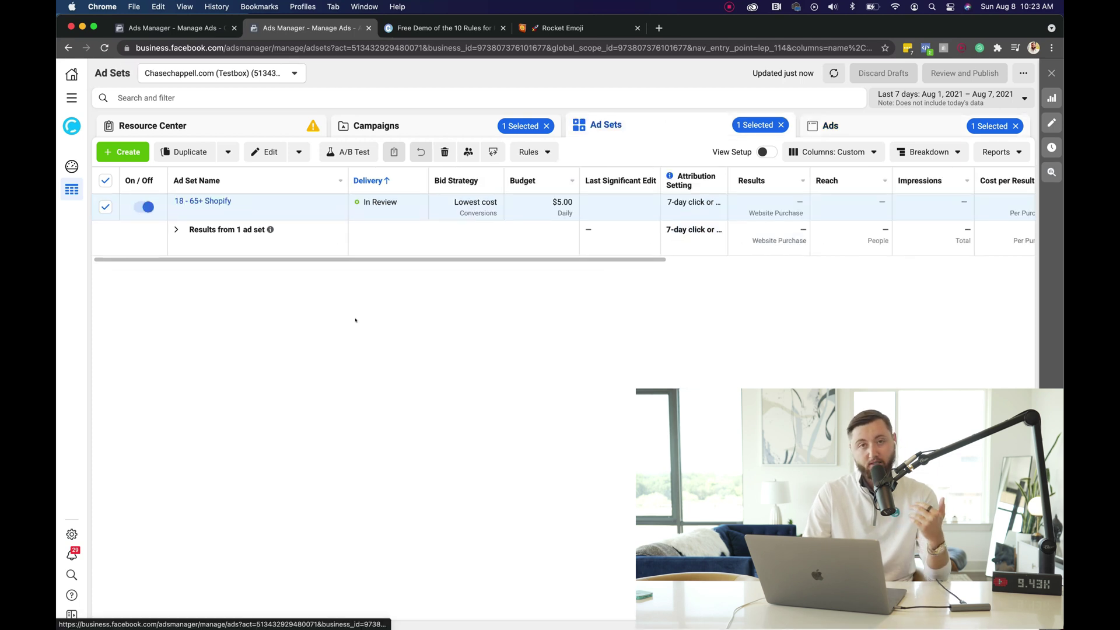
{"action": "mouse_move", "coordinate": [298, 211]}
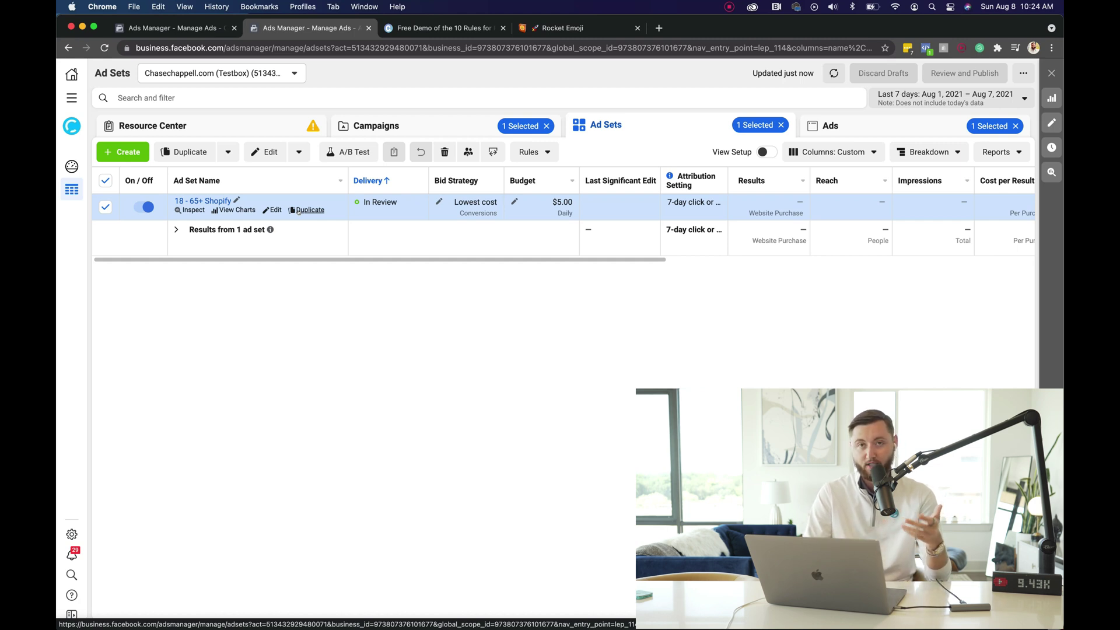
{"action": "left_click", "coordinate": [299, 210]}
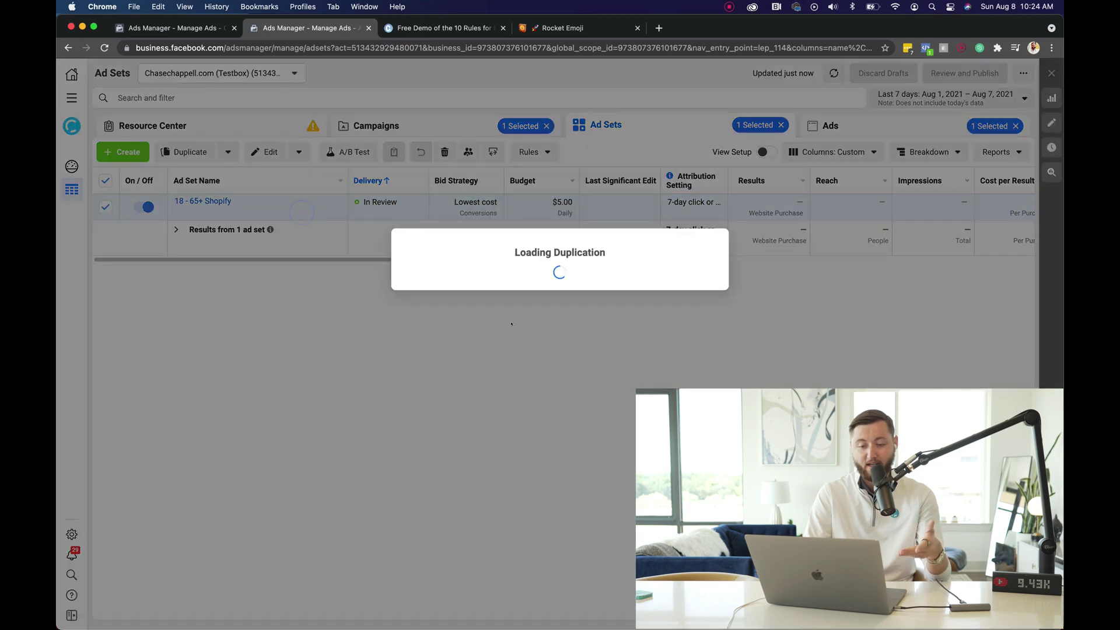
{"action": "key", "text": "Return"}
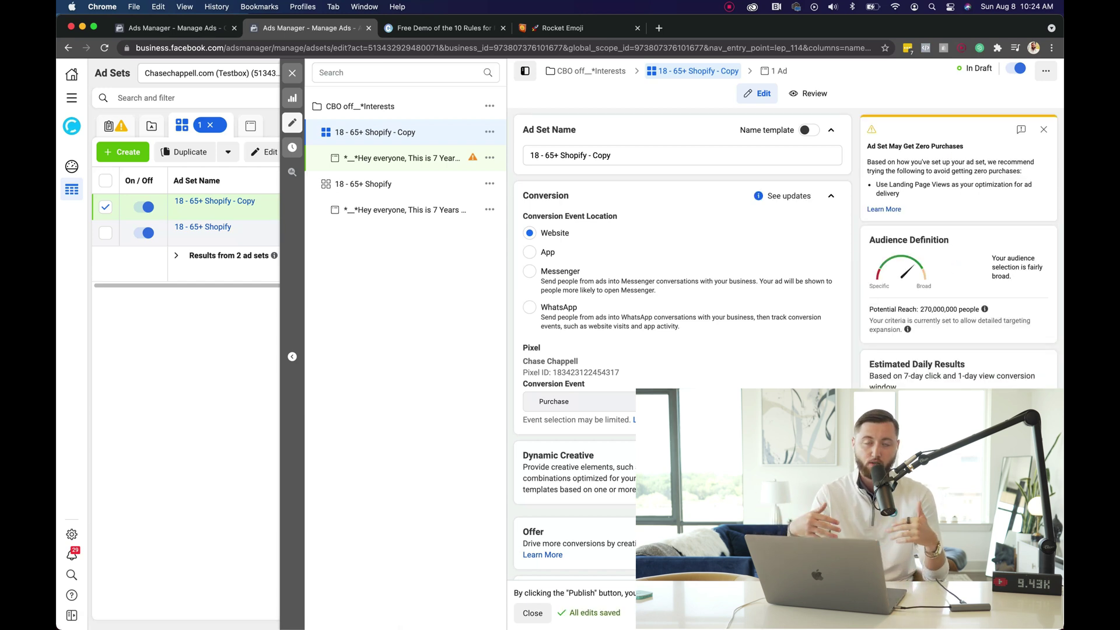
Replace the Shopify interest with Drop shipping in the duplicated ad set's detailed targeting.
{"action": "scroll", "coordinate": [679, 350], "scroll_direction": "down", "scroll_amount": 10}
{"action": "scroll", "coordinate": [680, 350], "scroll_direction": "down", "scroll_amount": 5}
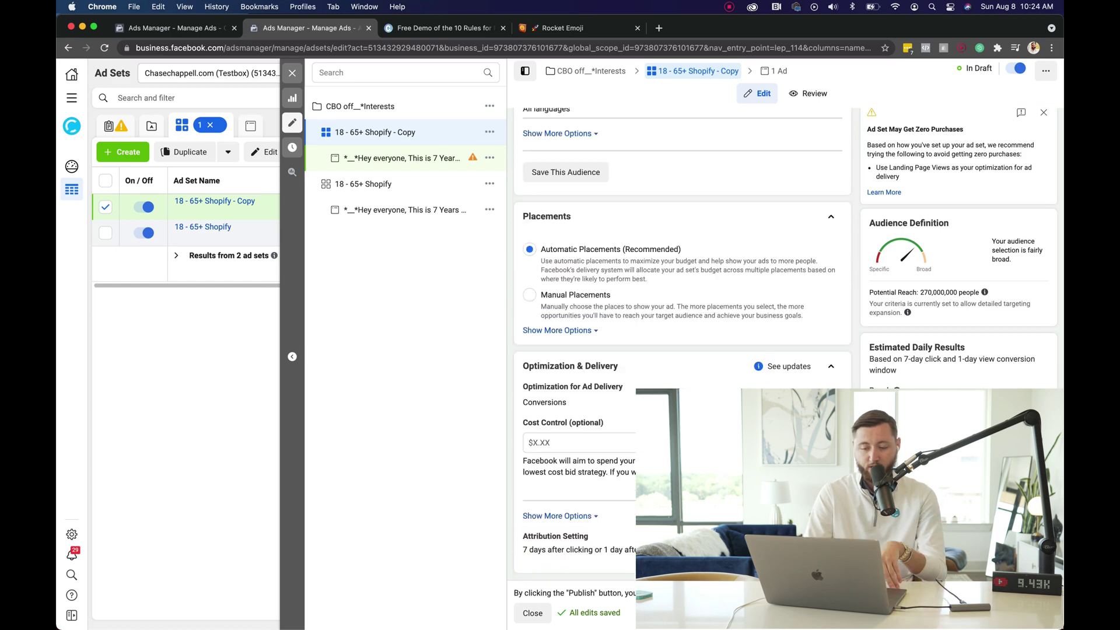
{"action": "scroll", "coordinate": [680, 350], "scroll_direction": "up", "scroll_amount": 9}
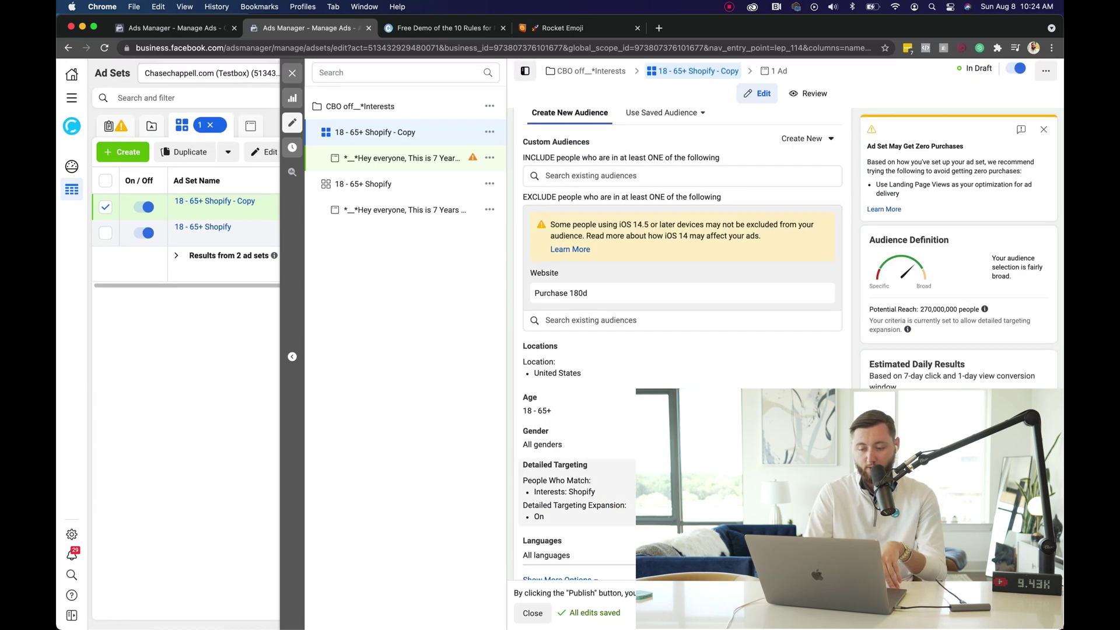
{"action": "left_click", "coordinate": [554, 493]}
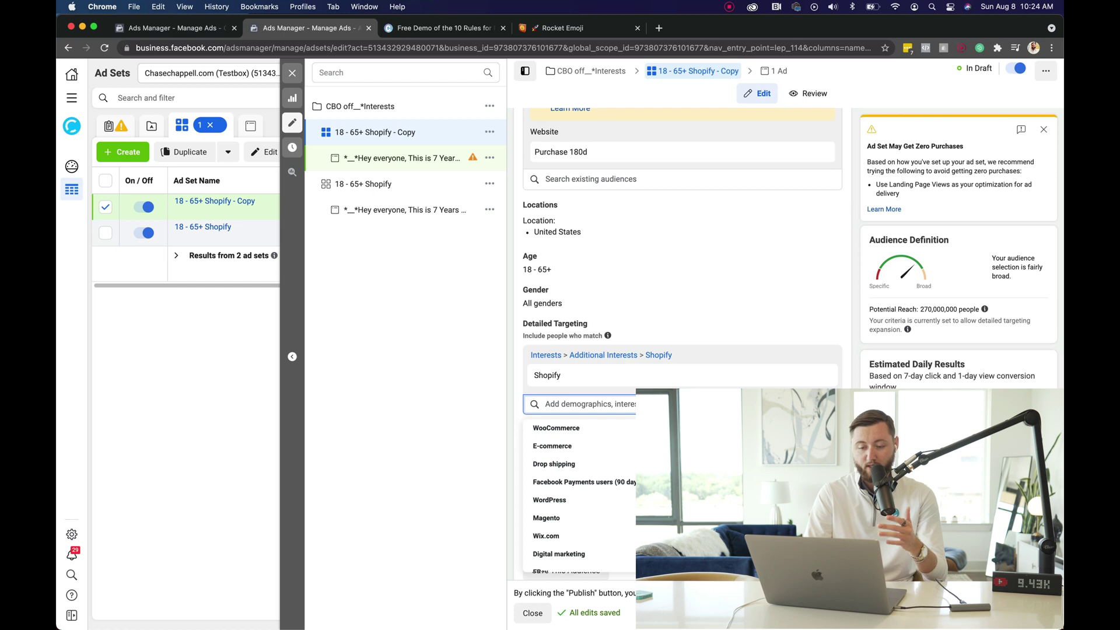
{"action": "left_click", "coordinate": [583, 463]}
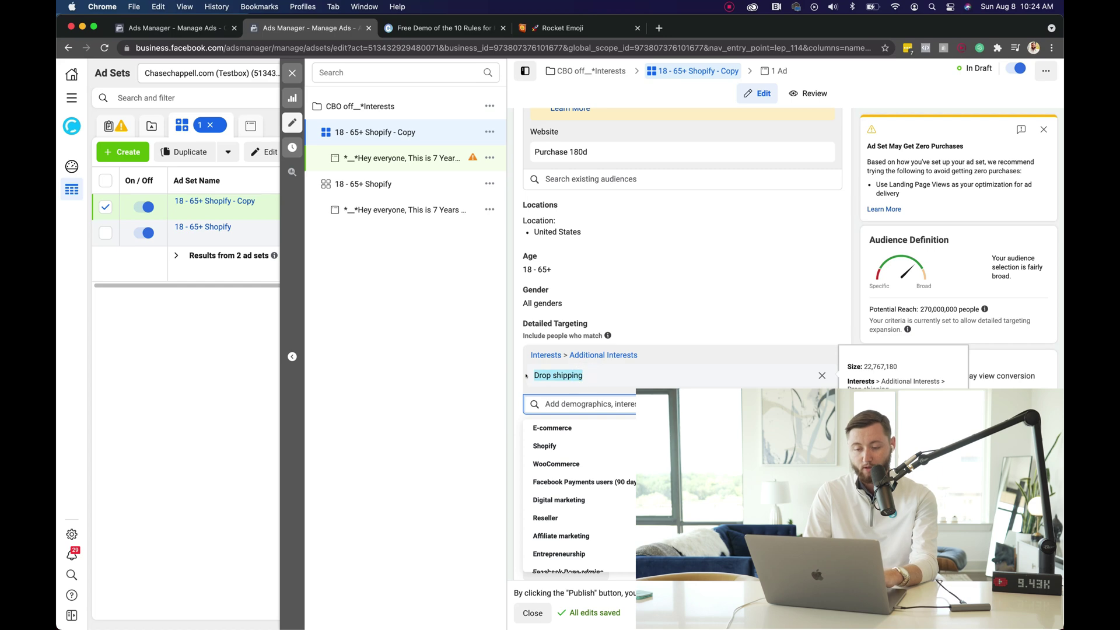
Rename the duplicated ad set "18 - 65+ Drop shipping" and close its editor.
{"action": "scroll", "coordinate": [611, 300], "scroll_direction": "up", "scroll_amount": 15}
{"action": "left_click", "coordinate": [666, 154]}
{"action": "key", "text": "alt+shift+Left"}
{"action": "key", "text": "alt+shift+Left"}
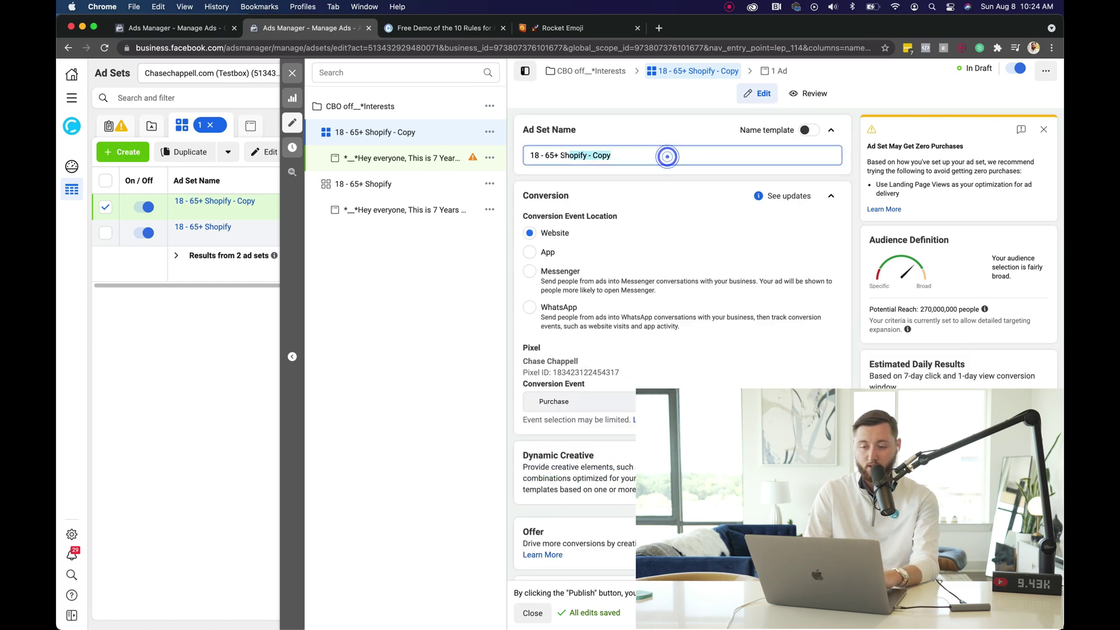
{"action": "left_click", "coordinate": [632, 130]}
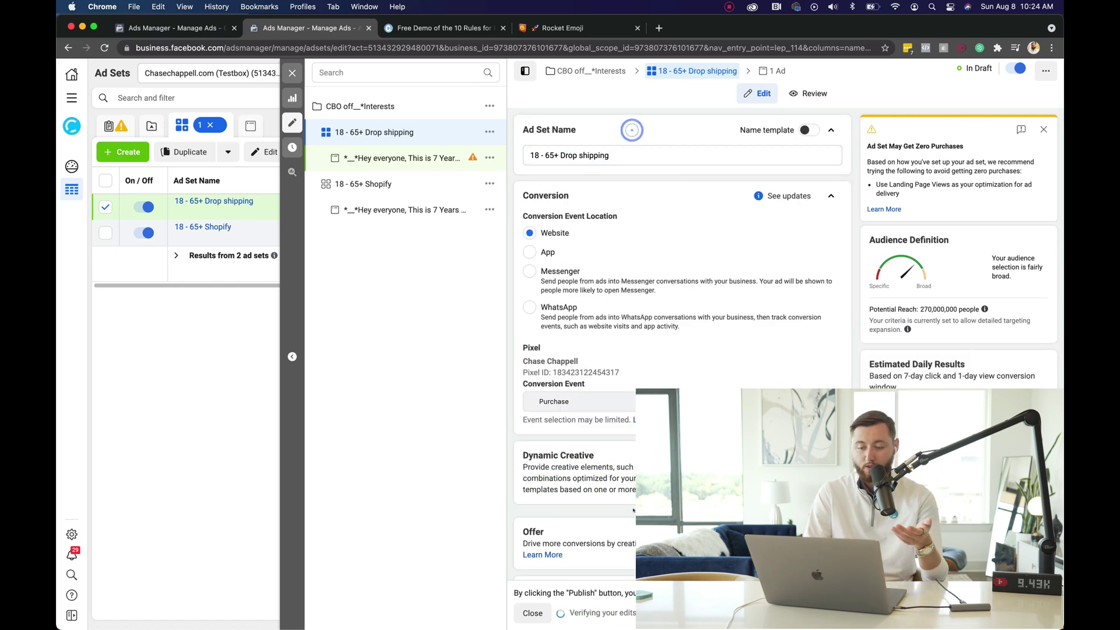
{"action": "scroll", "coordinate": [630, 128], "scroll_direction": "down", "scroll_amount": 10}
{"action": "left_click", "coordinate": [293, 73]}
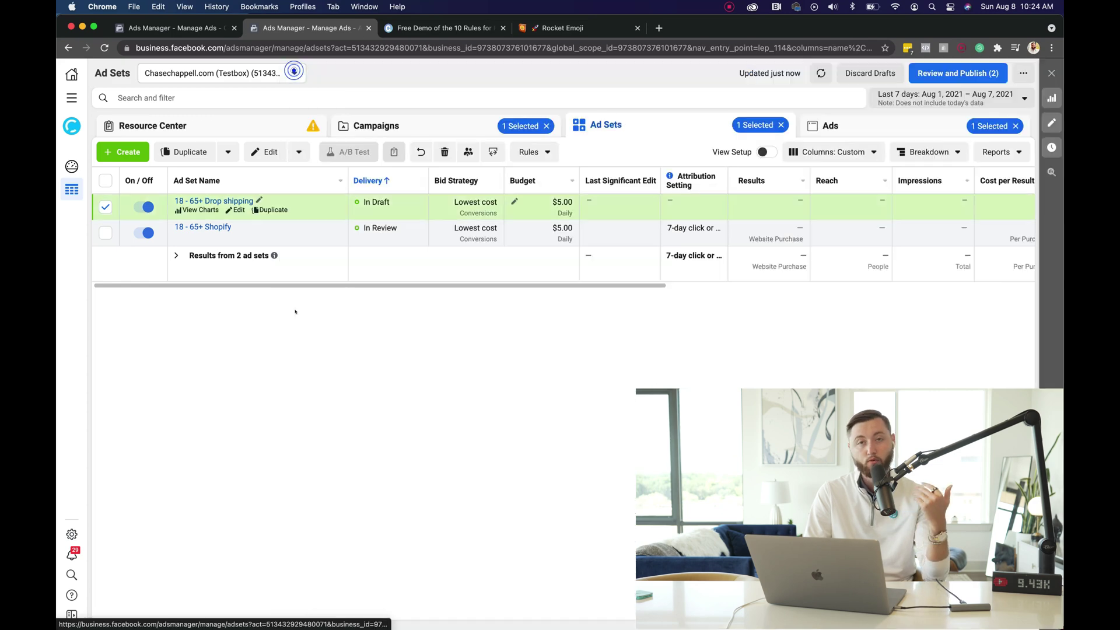